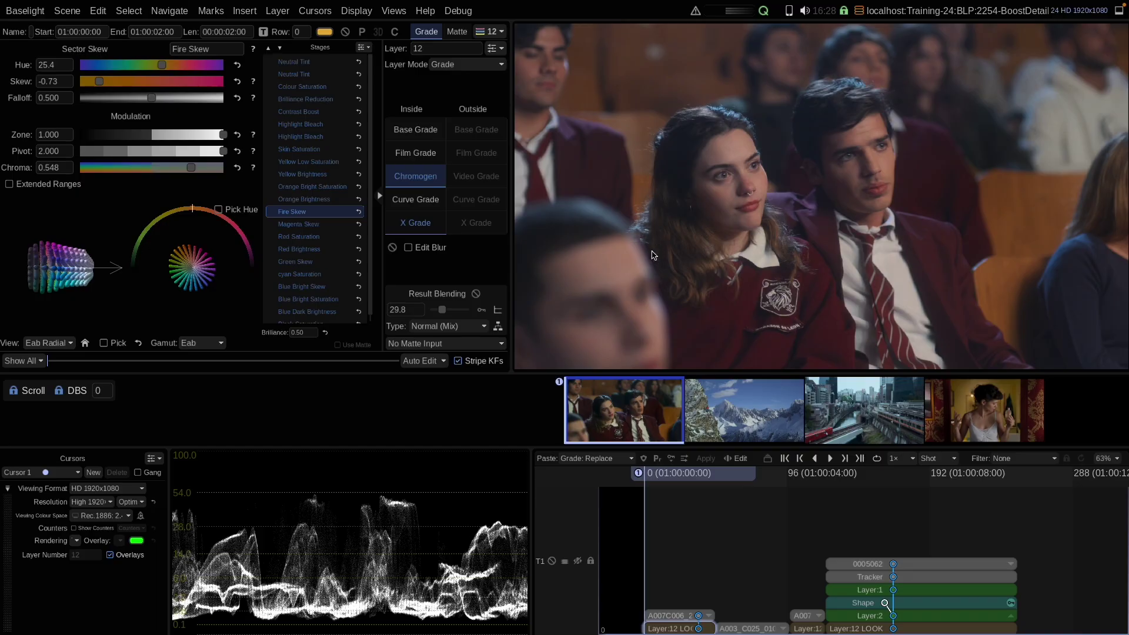
# - Open the Insert > Spatial operator list to reach Boost Detail for the classroom shot
pyautogui.click(245, 11)
pyautogui.moveTo(353, 61)
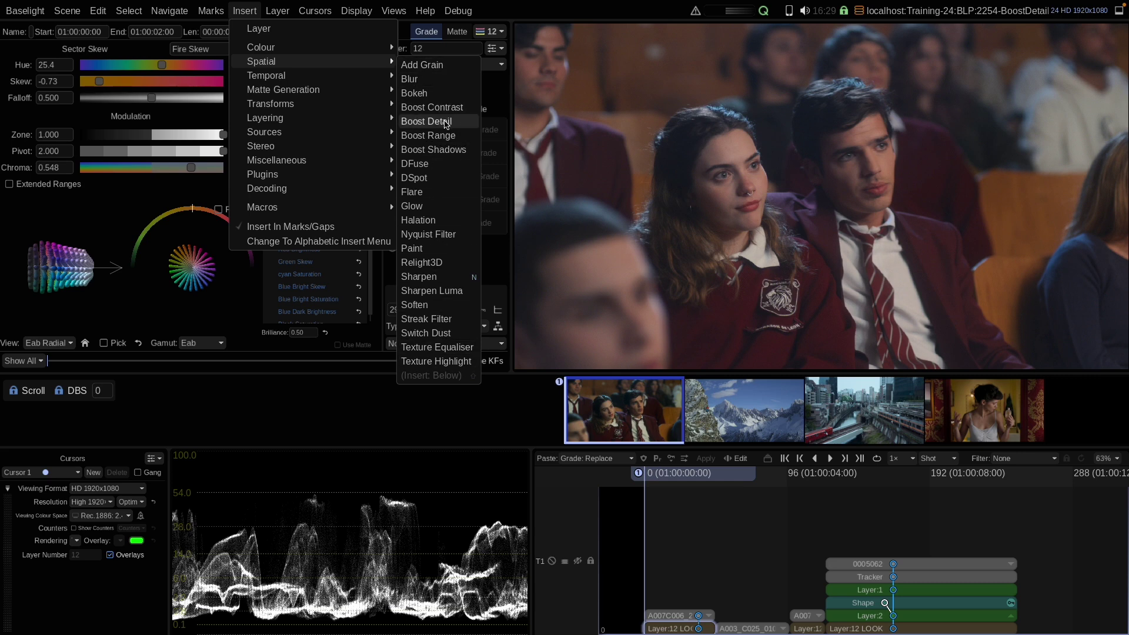
# - Add Boost Detail above the LOOK layer and settle its Gain near 0.63 after comparing with bypass
pyautogui.click(455, 123)
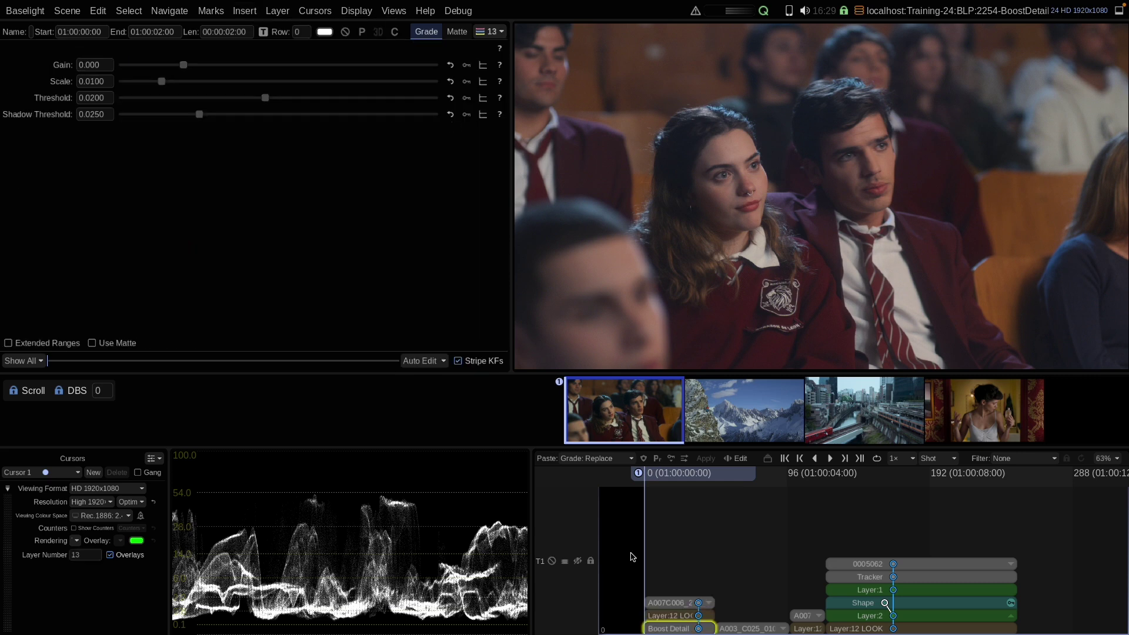
pyautogui.hotkey('ctrl', 'Up')
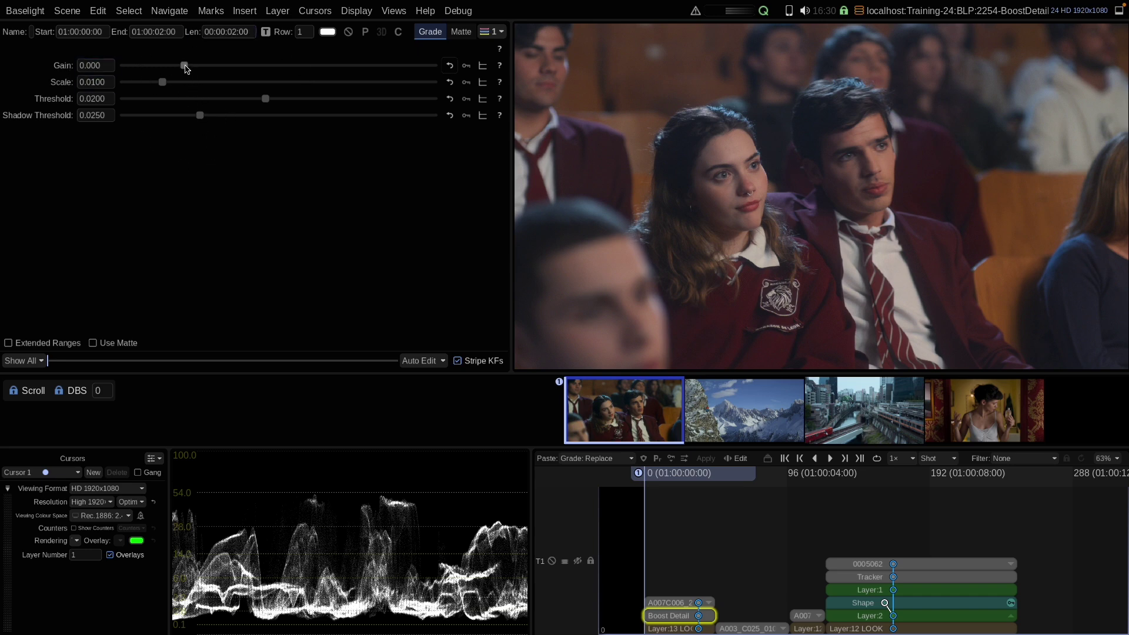
pyautogui.moveTo(184, 65); pyautogui.dragTo(357, 79)
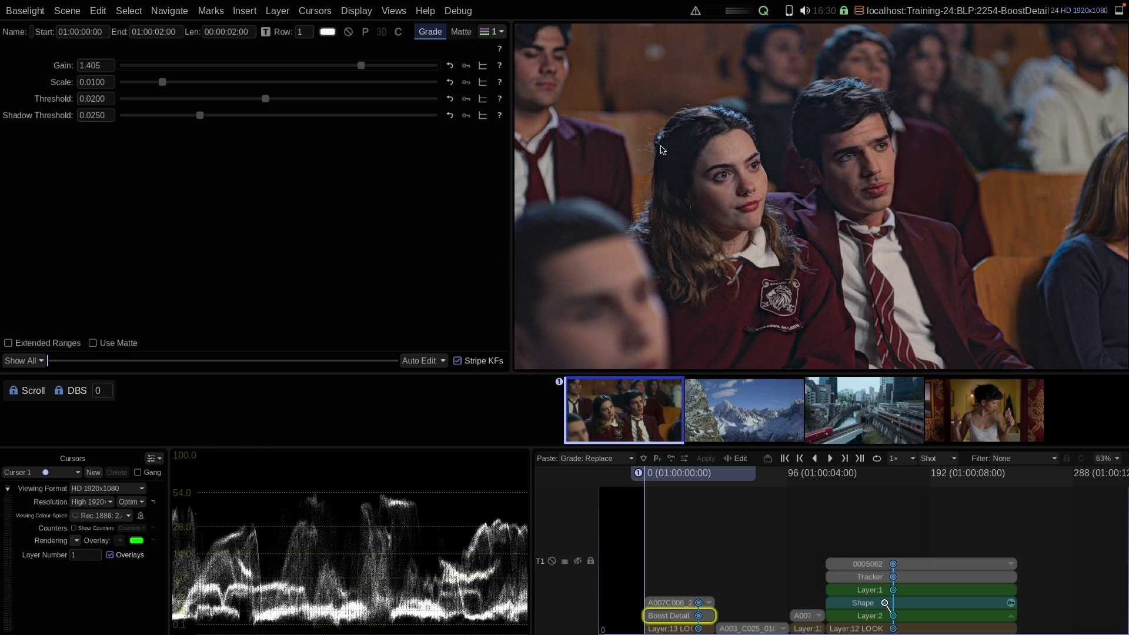
pyautogui.click(349, 32)
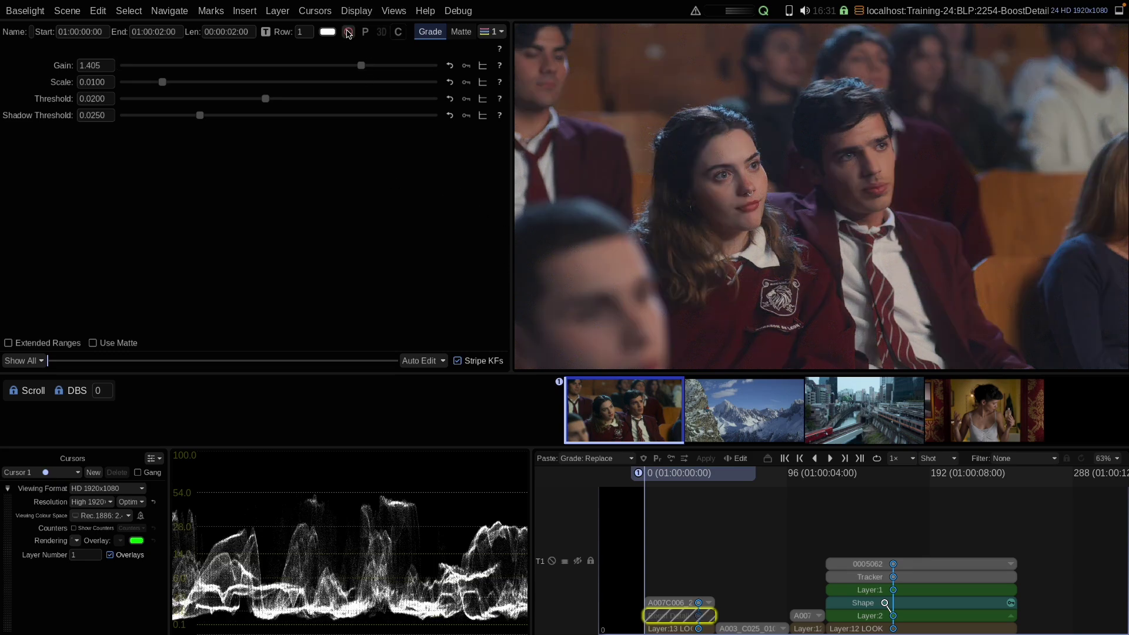
pyautogui.click(349, 32)
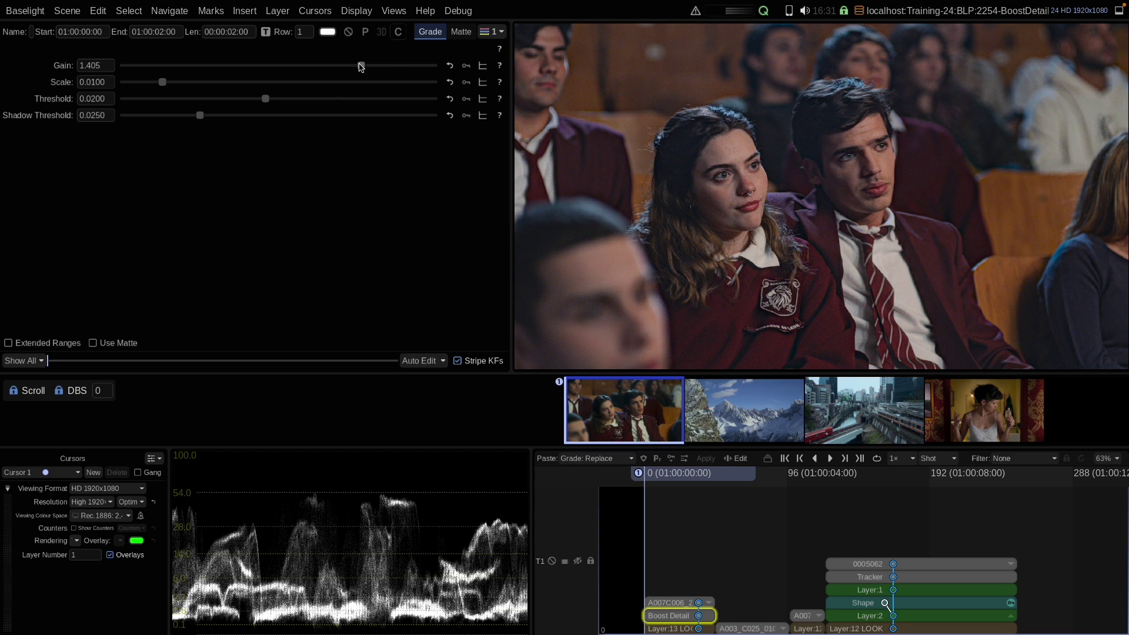
pyautogui.moveTo(361, 65); pyautogui.dragTo(264, 86)
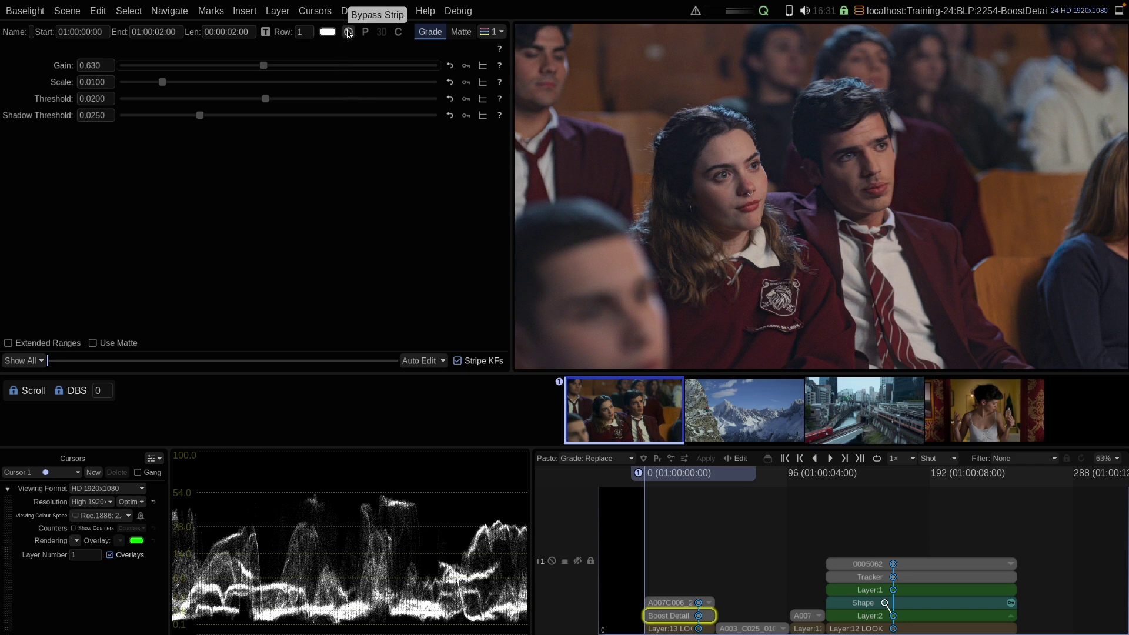
# - Compare the classroom shot with and without its detail boost, then step toward the next shot
pyautogui.click(348, 32)
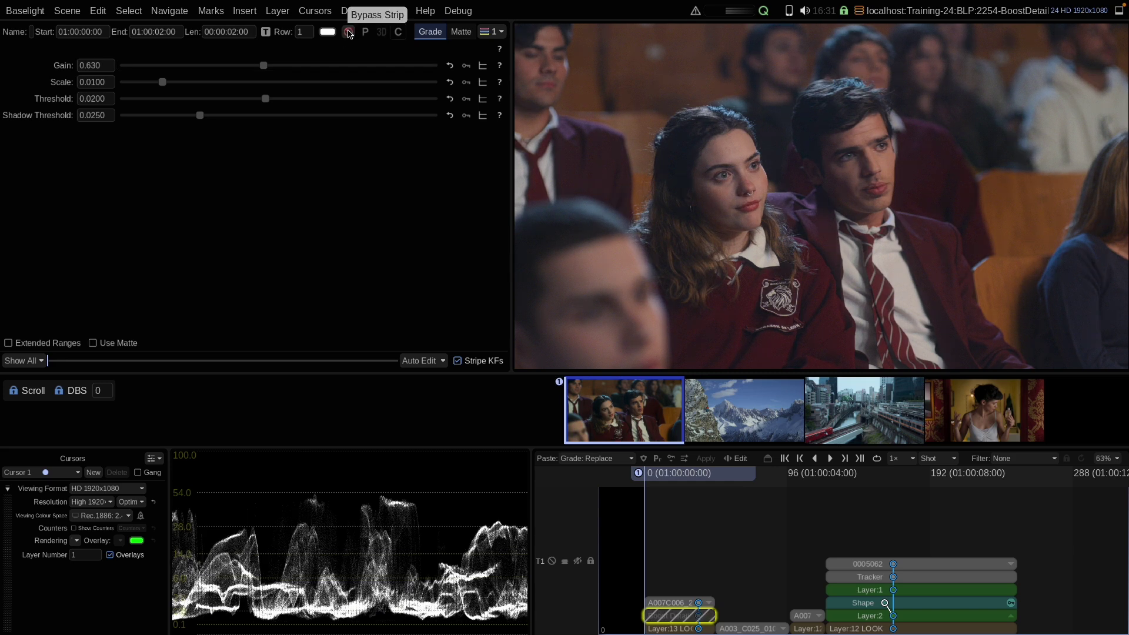
pyautogui.click(349, 33)
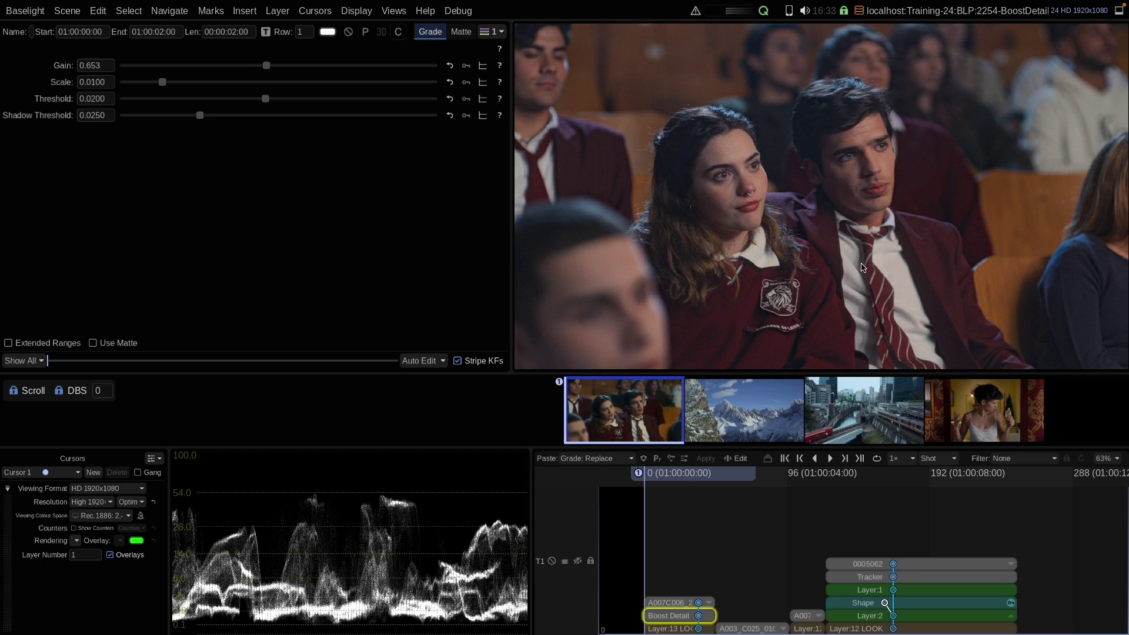
pyautogui.press('Down')
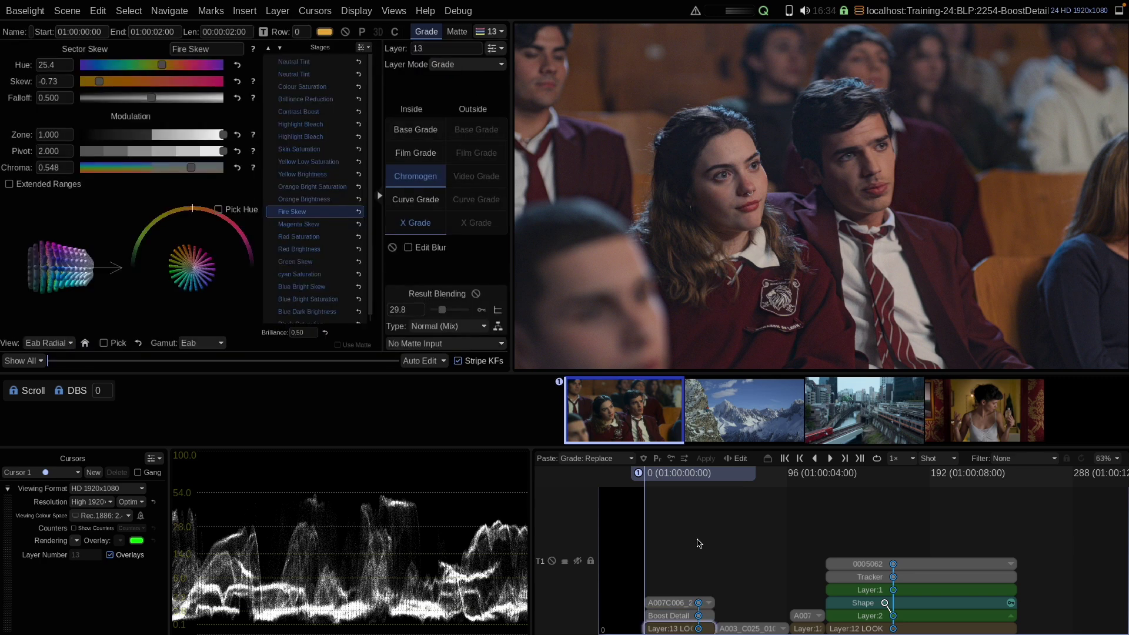
# - On the mountain shot, raise the Boost Detail Gain to about 1.16, comparing with the layer disabled
pyautogui.press('Right')
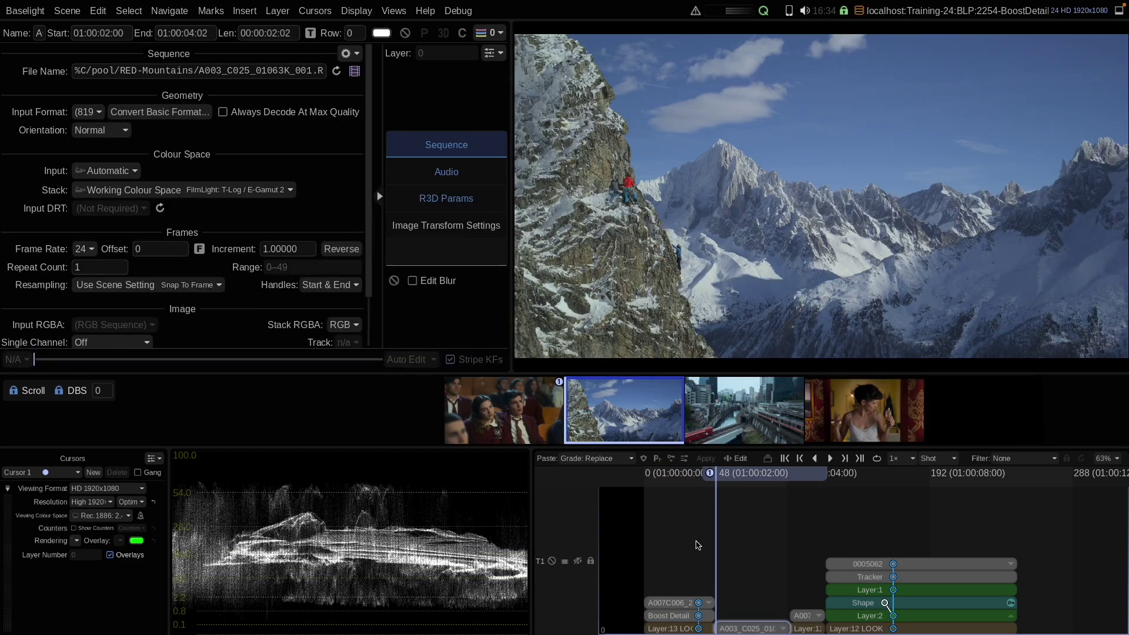
pyautogui.press('Up')
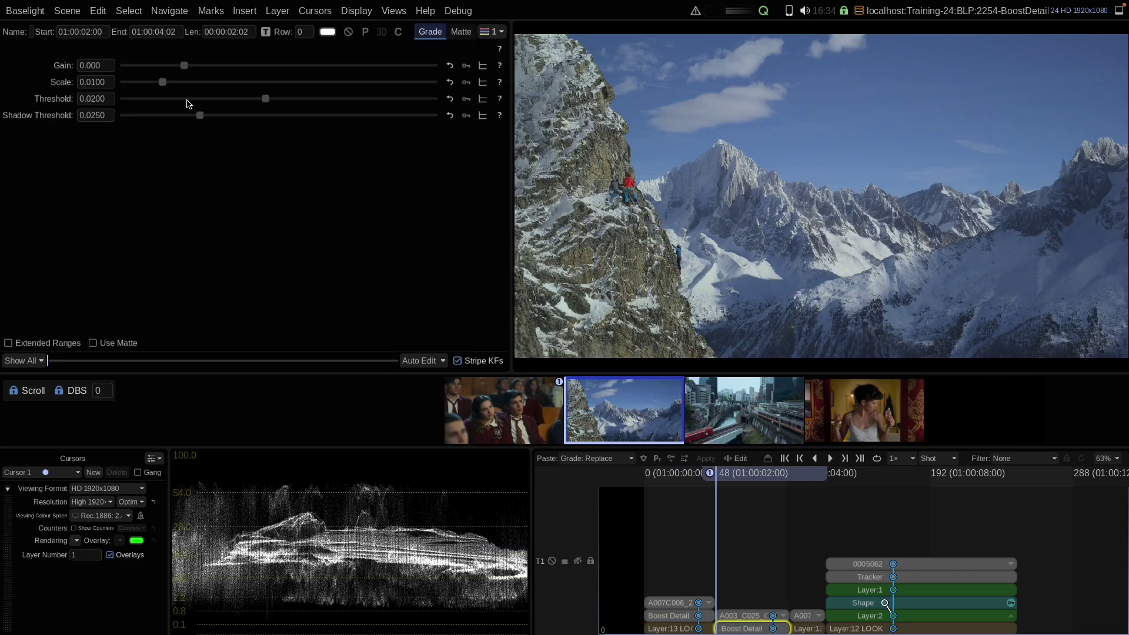
pyautogui.moveTo(182, 65); pyautogui.dragTo(330, 77)
pyautogui.scroll(5, 704, 238)
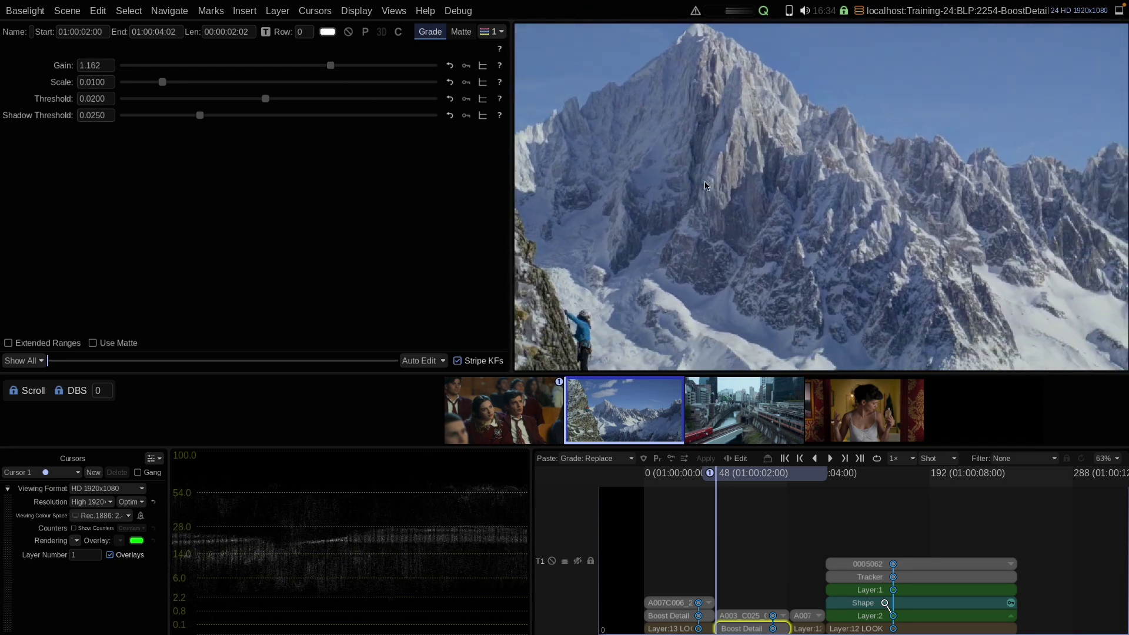
pyautogui.click(350, 32)
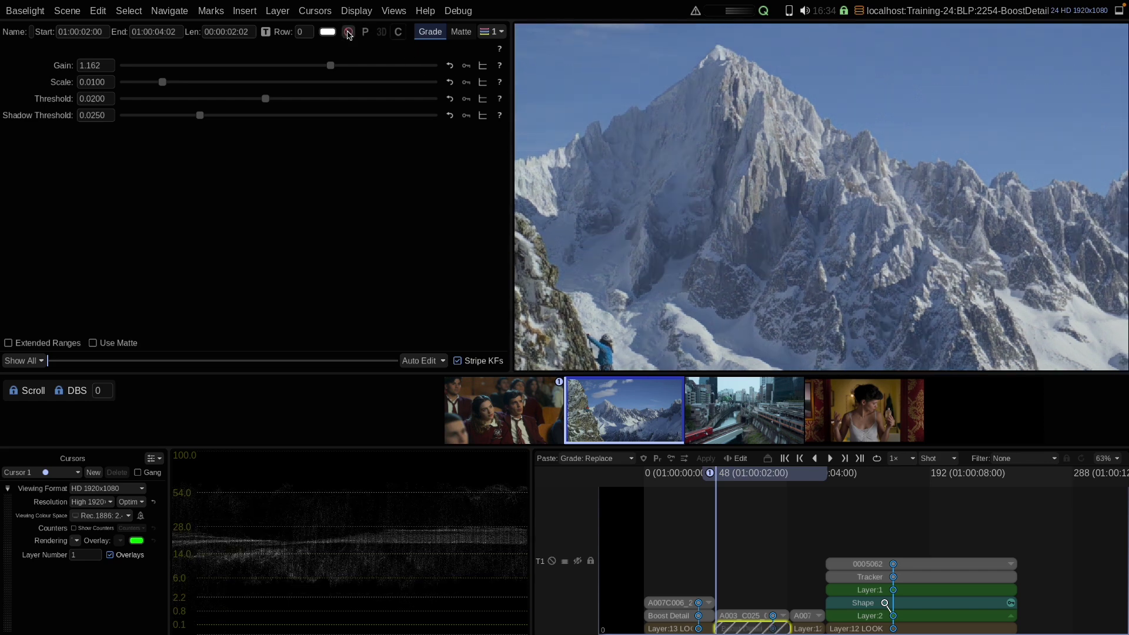
pyautogui.click(349, 31)
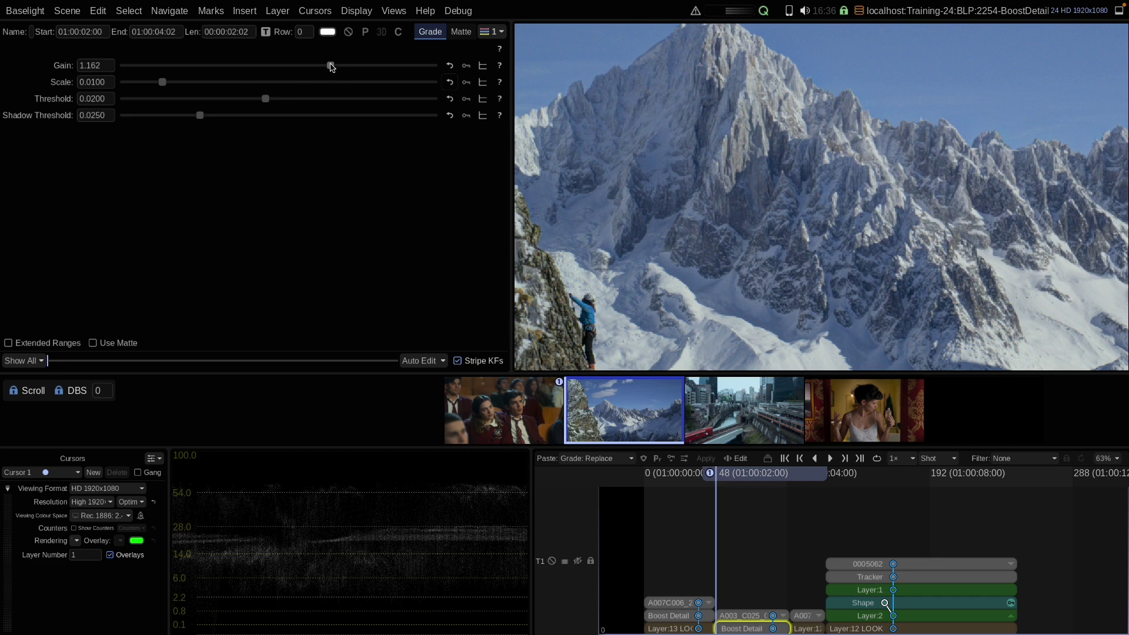
# - Raise the mountain shot's Gain to 2.000 and try a very fine Scale, comparing with bypass
pyautogui.moveTo(330, 67); pyautogui.dragTo(446, 69)
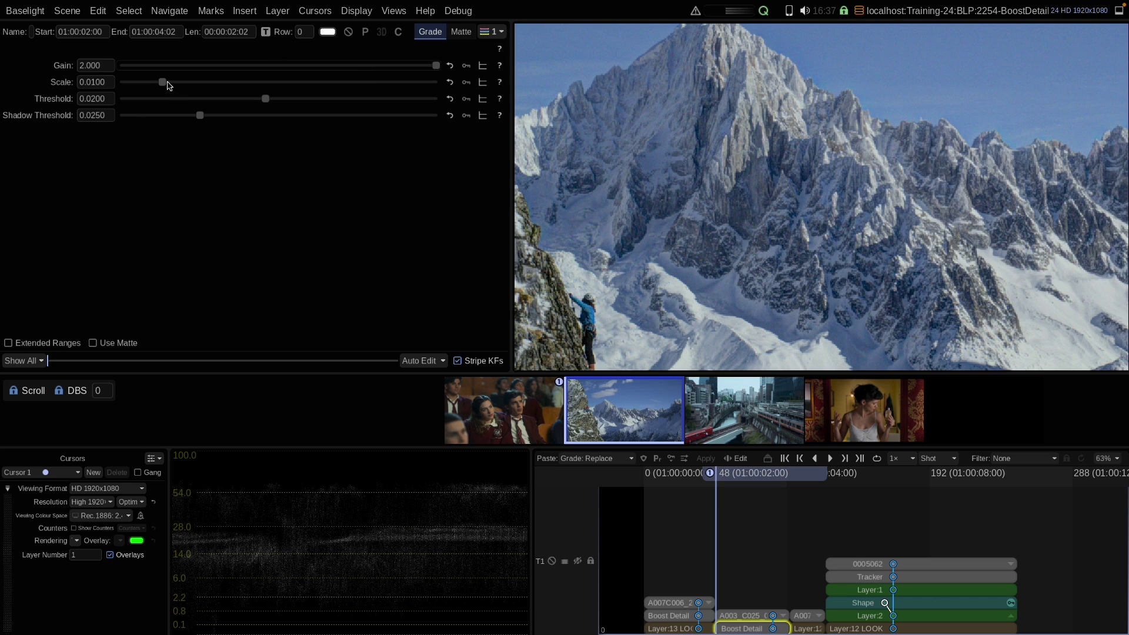
pyautogui.moveTo(162, 84); pyautogui.dragTo(129, 83)
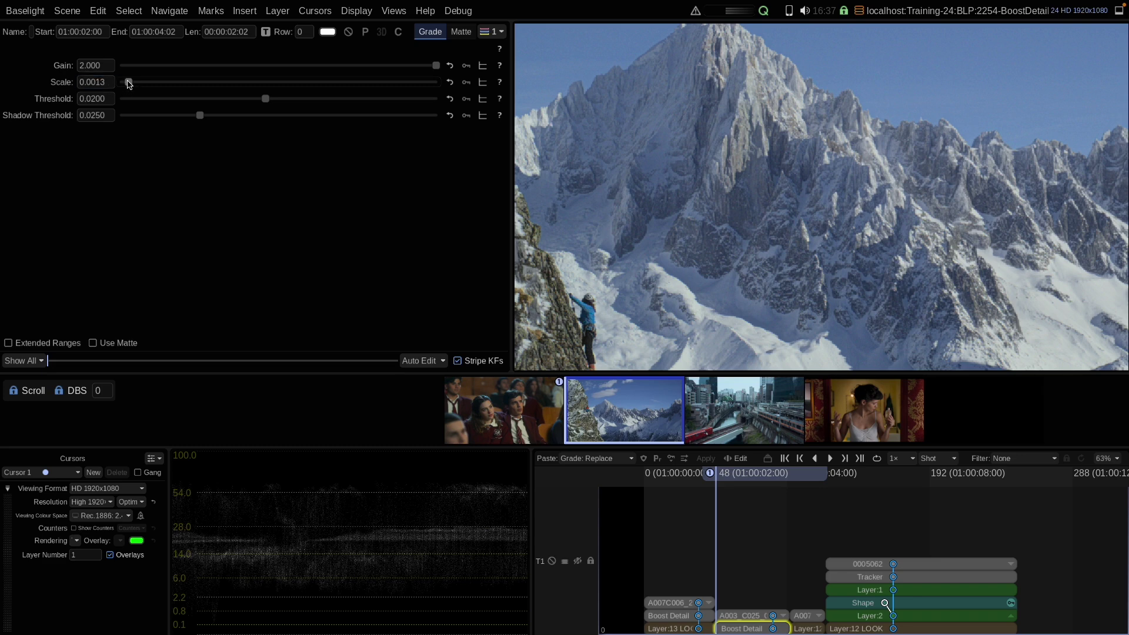
pyautogui.click(349, 32)
pyautogui.click(350, 33)
pyautogui.click(349, 32)
pyautogui.click(349, 32)
pyautogui.click(349, 32)
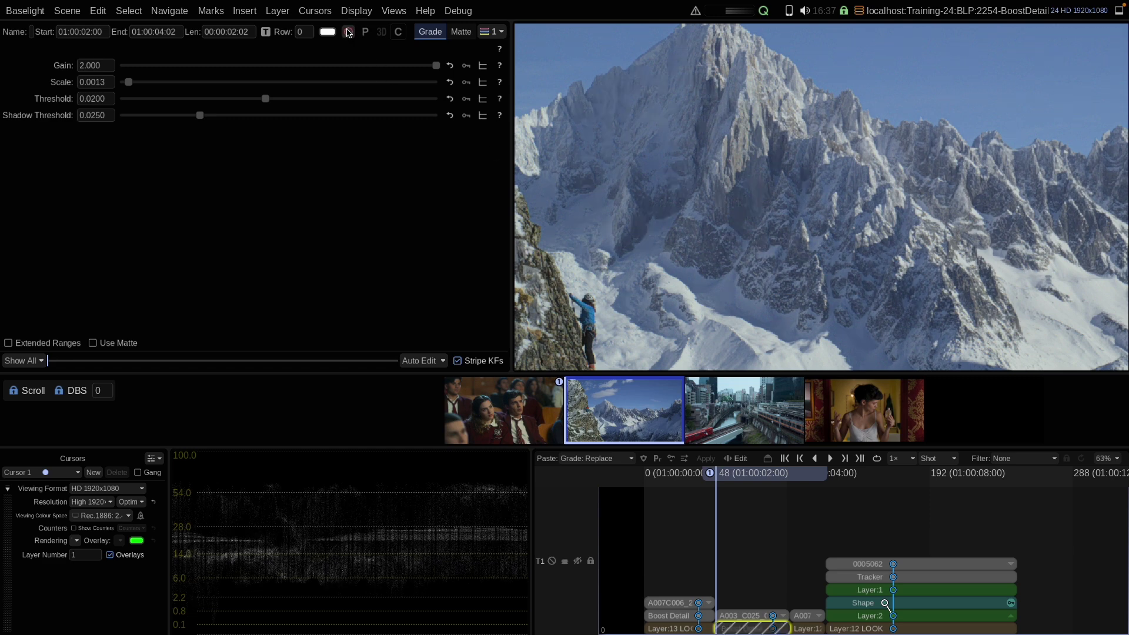
pyautogui.click(350, 33)
pyautogui.click(349, 32)
pyautogui.click(349, 33)
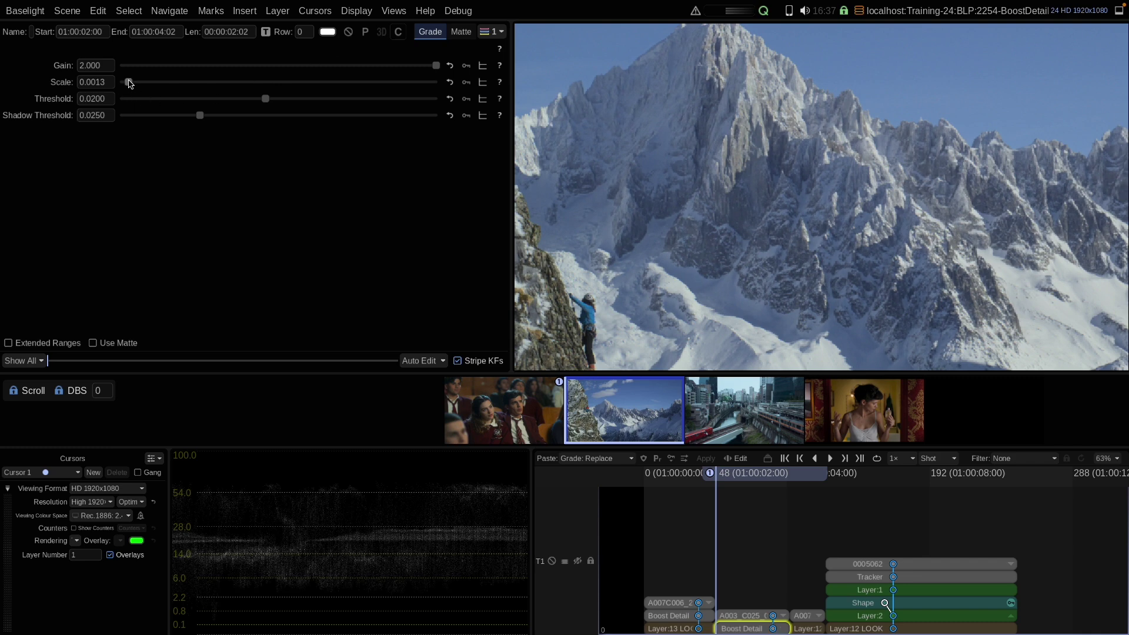
# - Try coarser Scale values with bypass comparisons, then reset Scale to its default 0.0100
pyautogui.moveTo(130, 83); pyautogui.dragTo(152, 83)
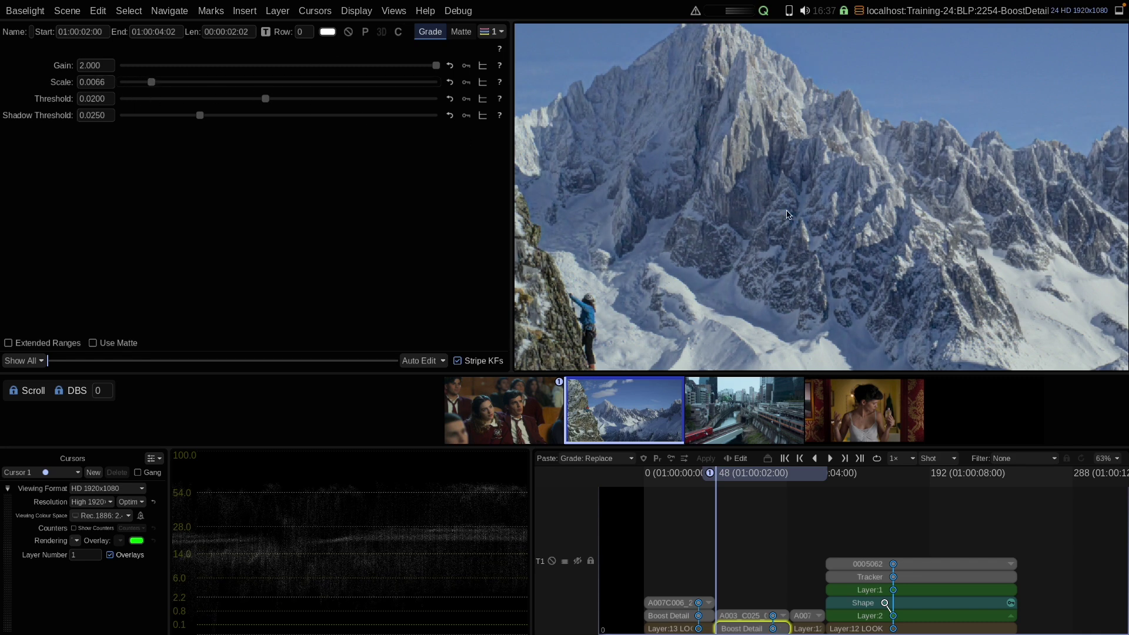
pyautogui.click(350, 31)
pyautogui.moveTo(152, 82); pyautogui.dragTo(219, 82)
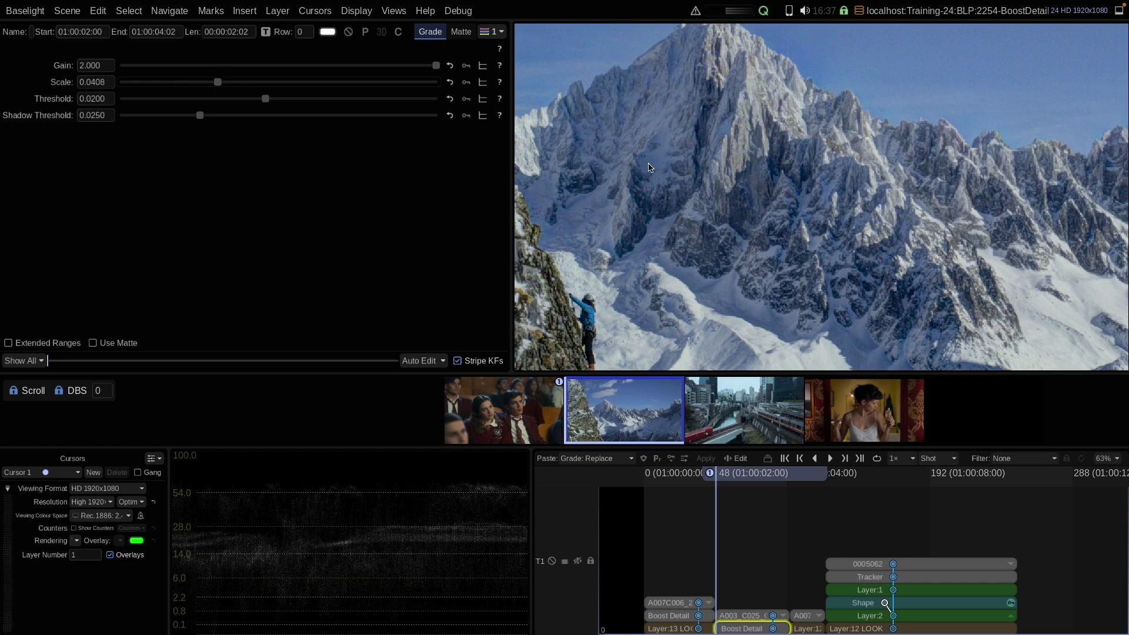
pyautogui.click(348, 32)
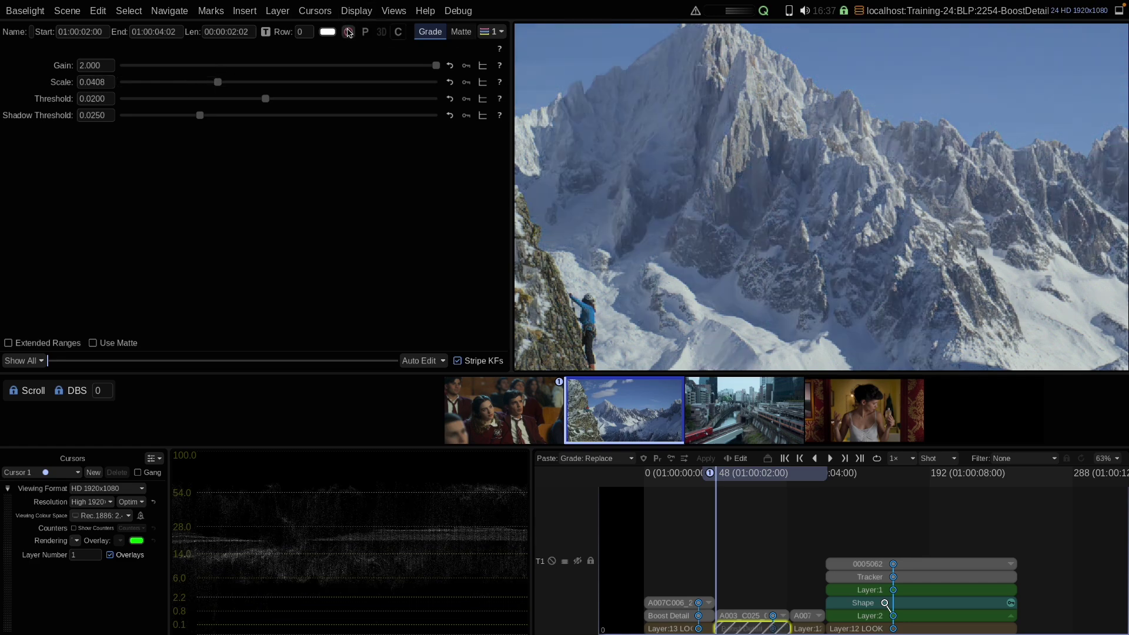
pyautogui.click(348, 31)
pyautogui.click(347, 31)
pyautogui.click(348, 31)
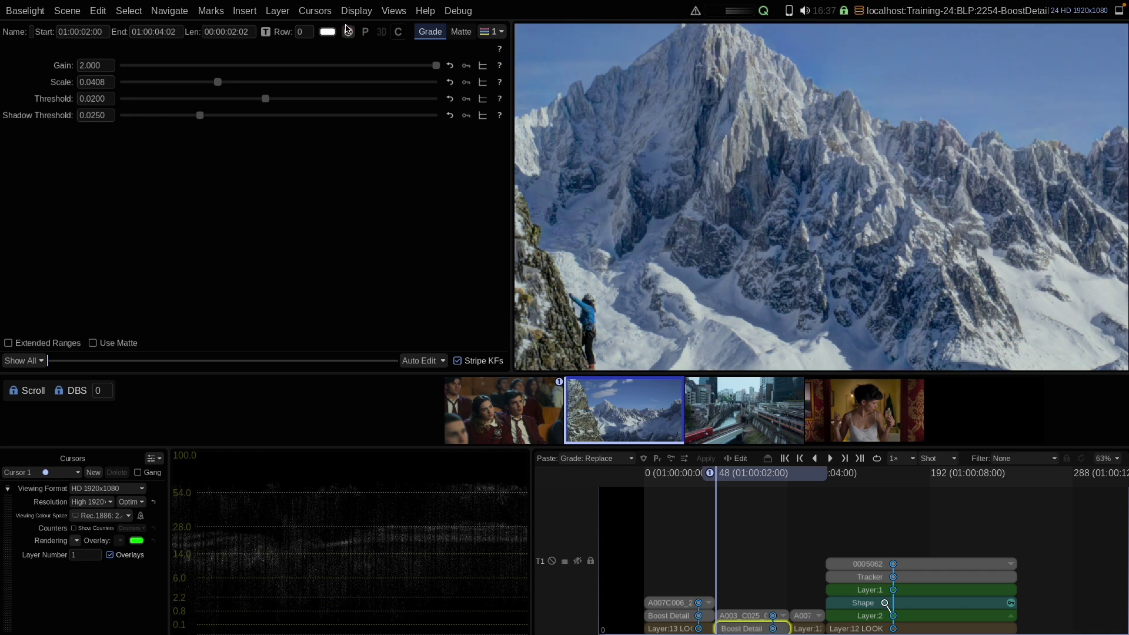
pyautogui.click(450, 83)
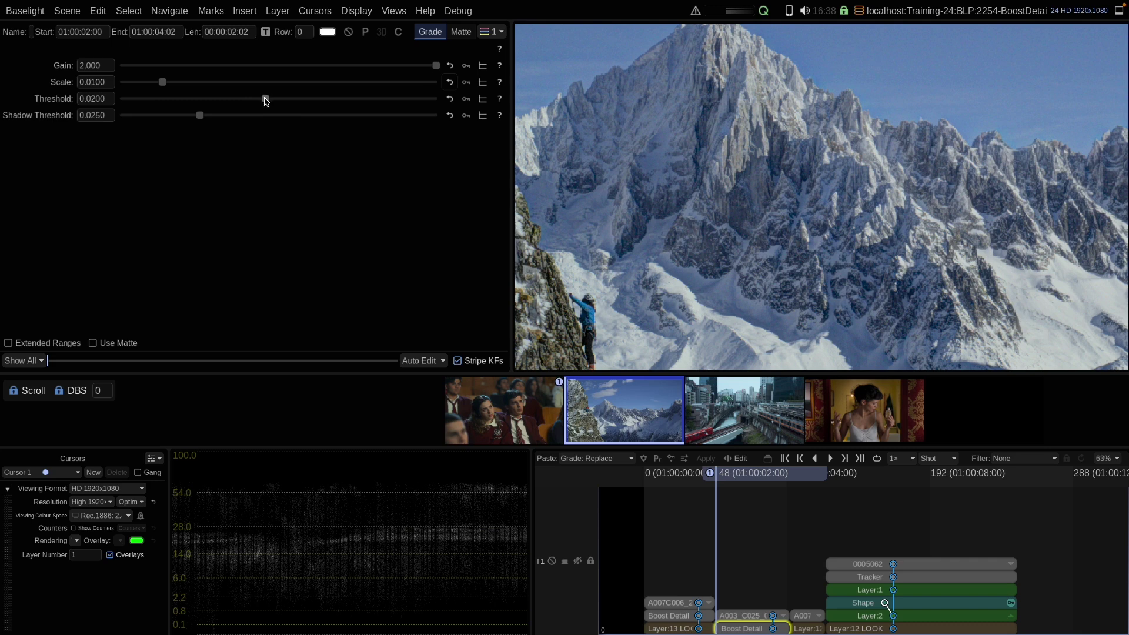
pyautogui.moveTo(265, 100); pyautogui.dragTo(154, 120)
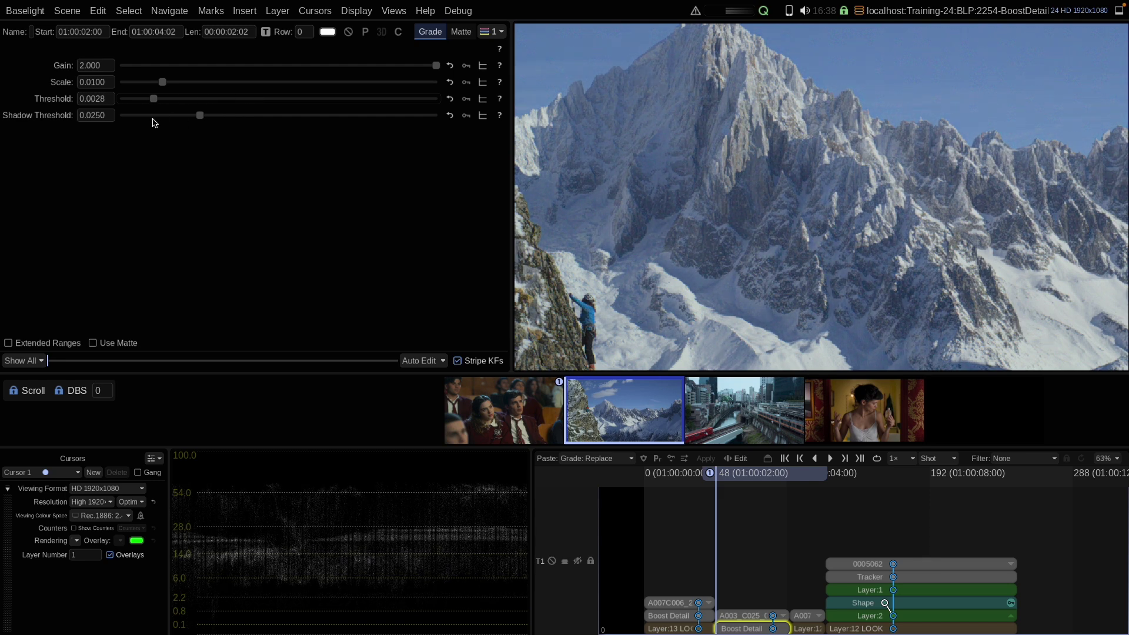
pyautogui.click(451, 98)
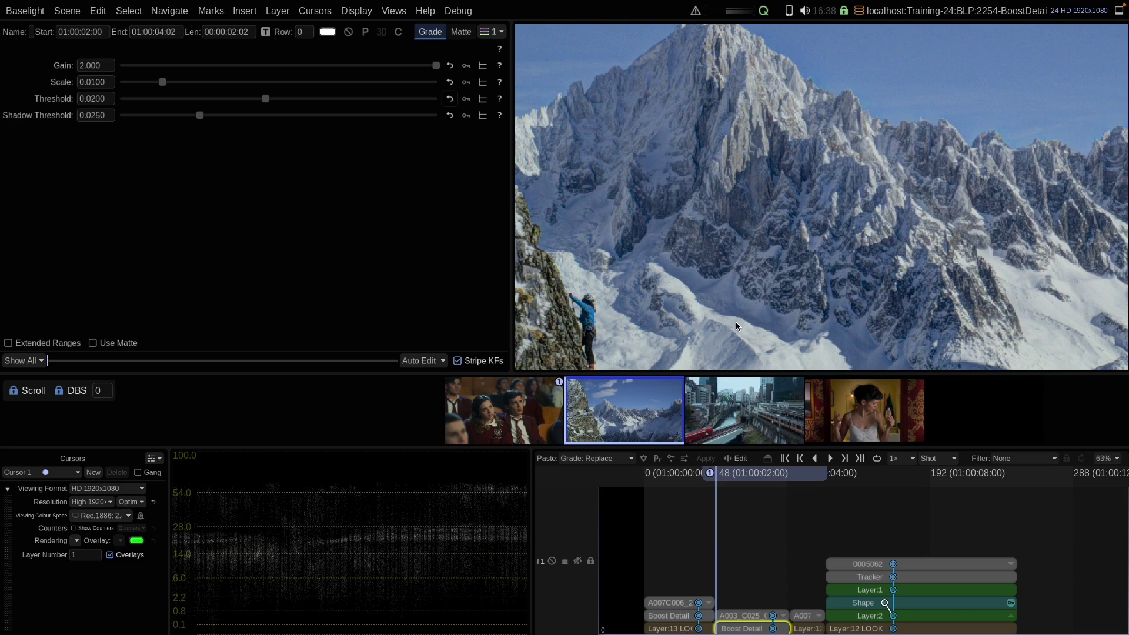
pyautogui.click(348, 32)
pyautogui.click(348, 32)
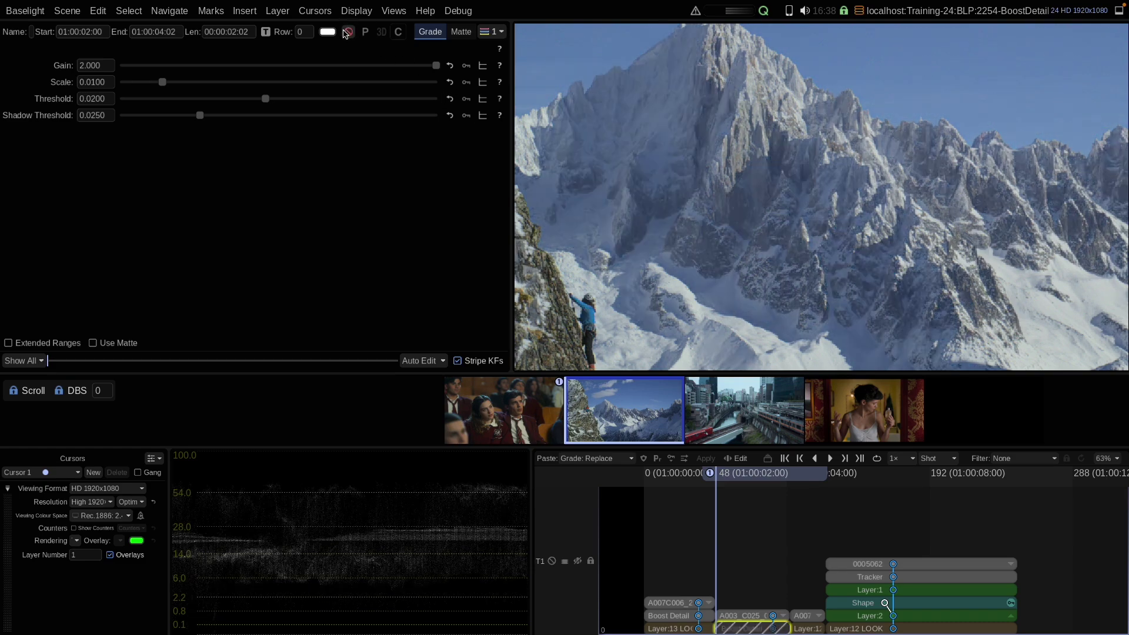
pyautogui.click(347, 33)
pyautogui.click(347, 32)
pyautogui.click(347, 32)
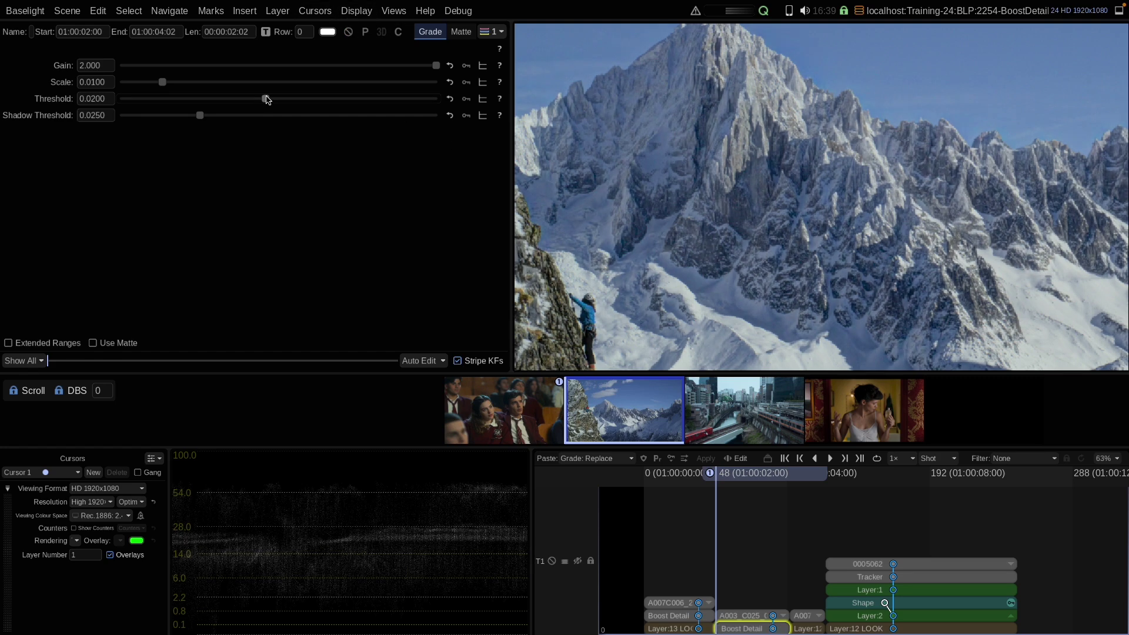
# - Raise the mountain shot's Threshold, trying values up to 0.0775, then bring it back down near 0.0353
pyautogui.moveTo(267, 100); pyautogui.dragTo(381, 98)
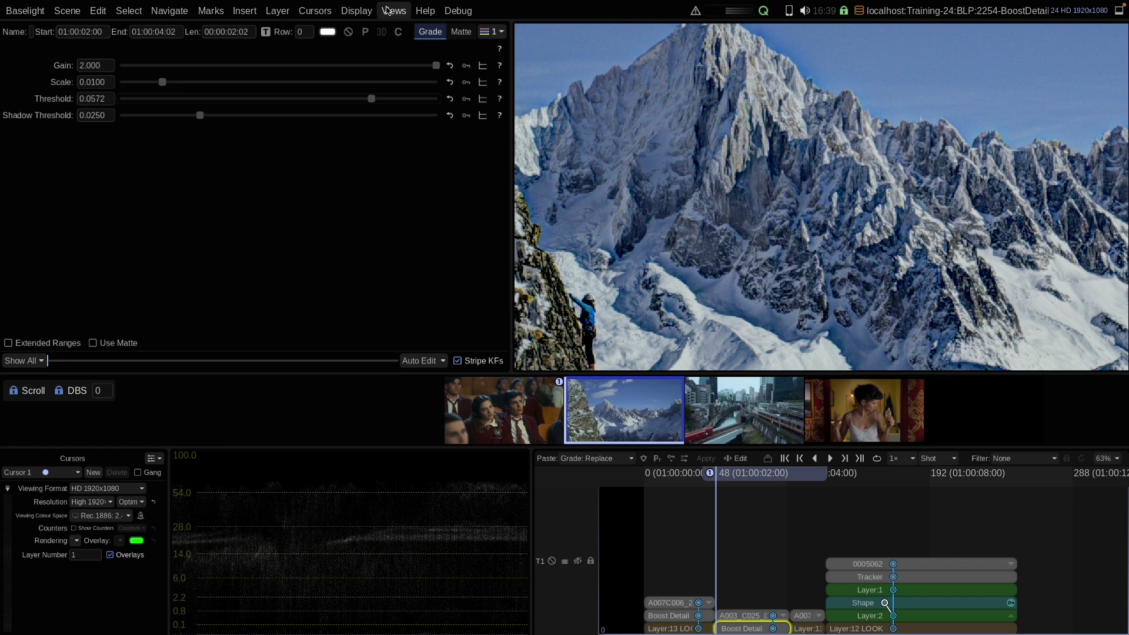
pyautogui.click(348, 32)
pyautogui.click(349, 32)
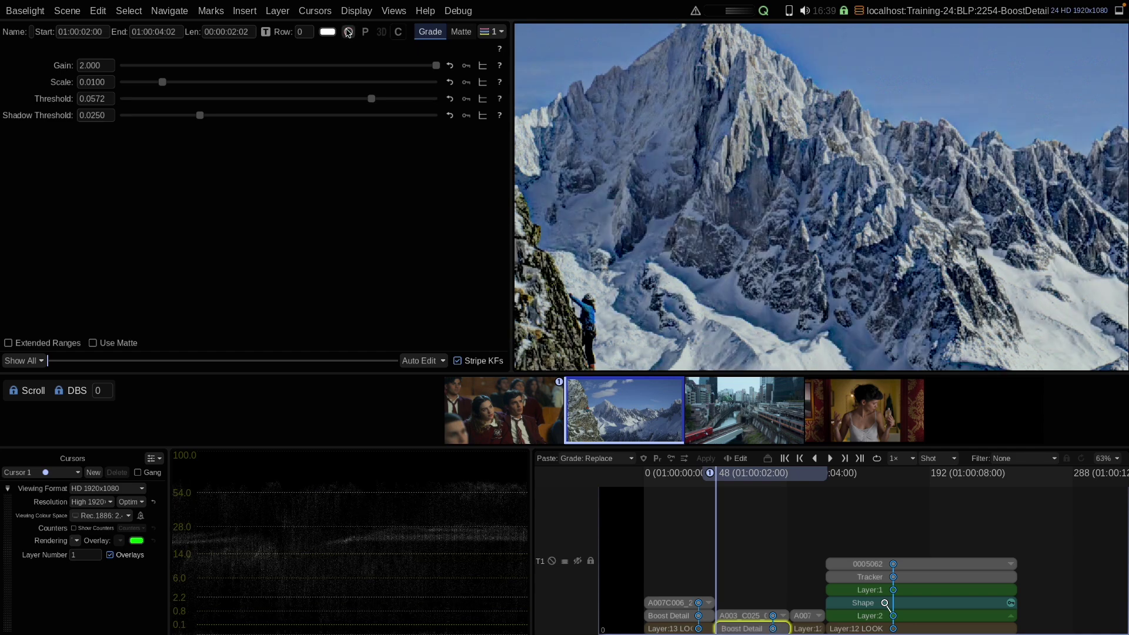
pyautogui.click(348, 32)
pyautogui.click(349, 32)
pyautogui.moveTo(371, 106); pyautogui.dragTo(420, 105)
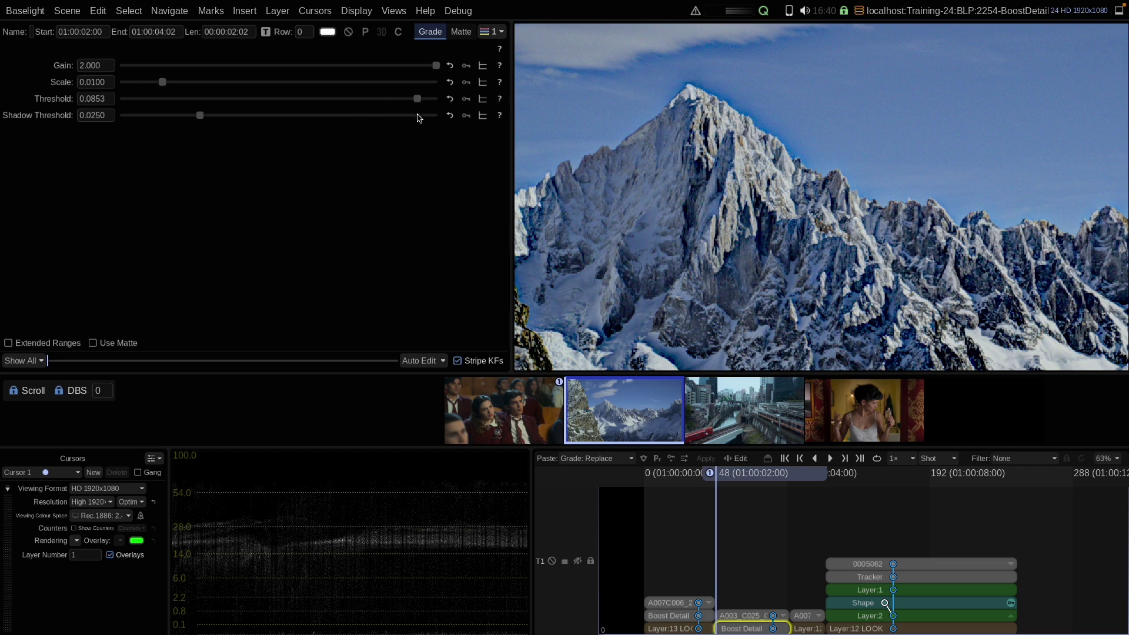
pyautogui.moveTo(418, 99); pyautogui.dragTo(321, 116)
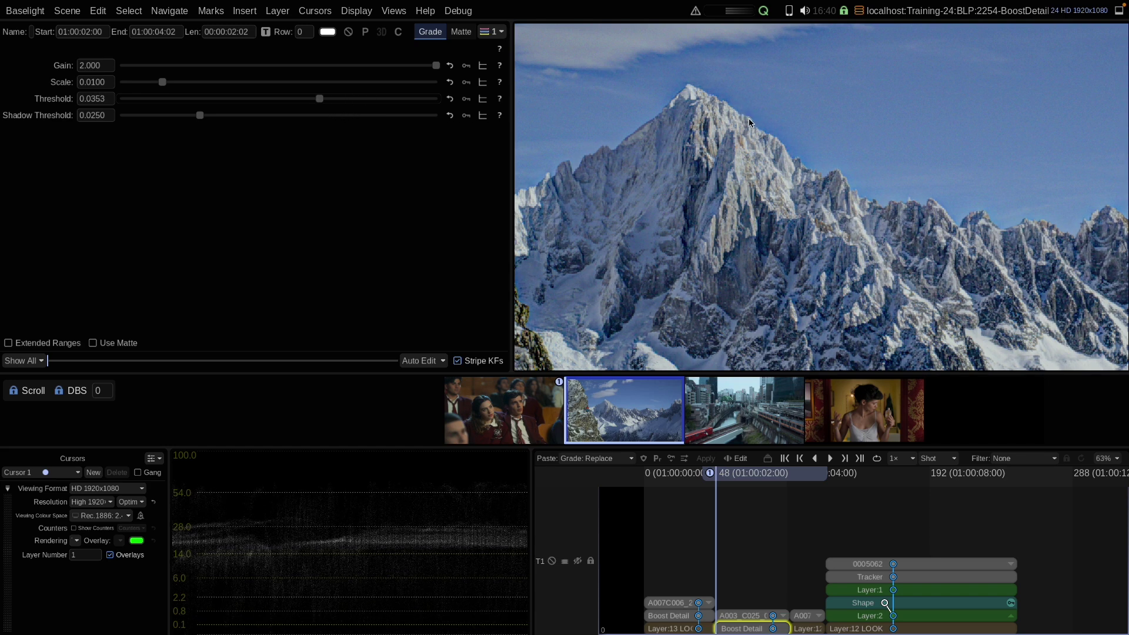
# - Toggle Bypass Strip repeatedly to compare the mountain shot with and without Boost Detail
pyautogui.click(348, 33)
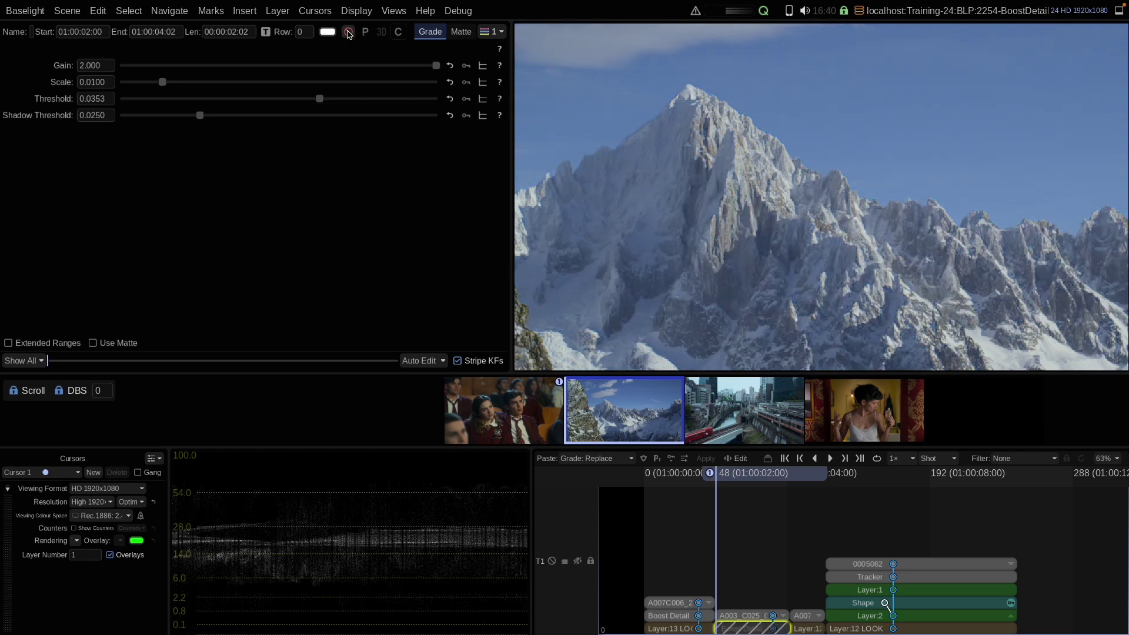
pyautogui.click(347, 34)
pyautogui.click(346, 34)
pyautogui.click(346, 33)
pyautogui.scroll(3, 716, 166)
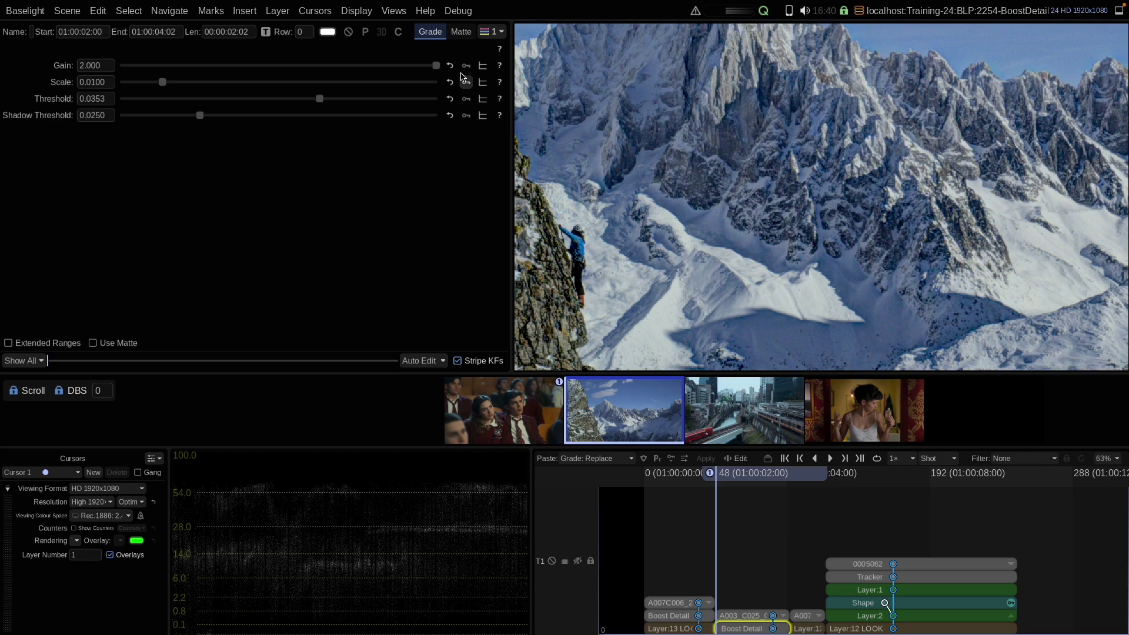
pyautogui.click(347, 33)
pyautogui.click(348, 32)
# - Lower the mountain shot's Boost Detail Gain to 0.810, checking against the bypassed image
pyautogui.moveTo(436, 66); pyautogui.dragTo(289, 79)
pyautogui.click(349, 33)
pyautogui.click(348, 32)
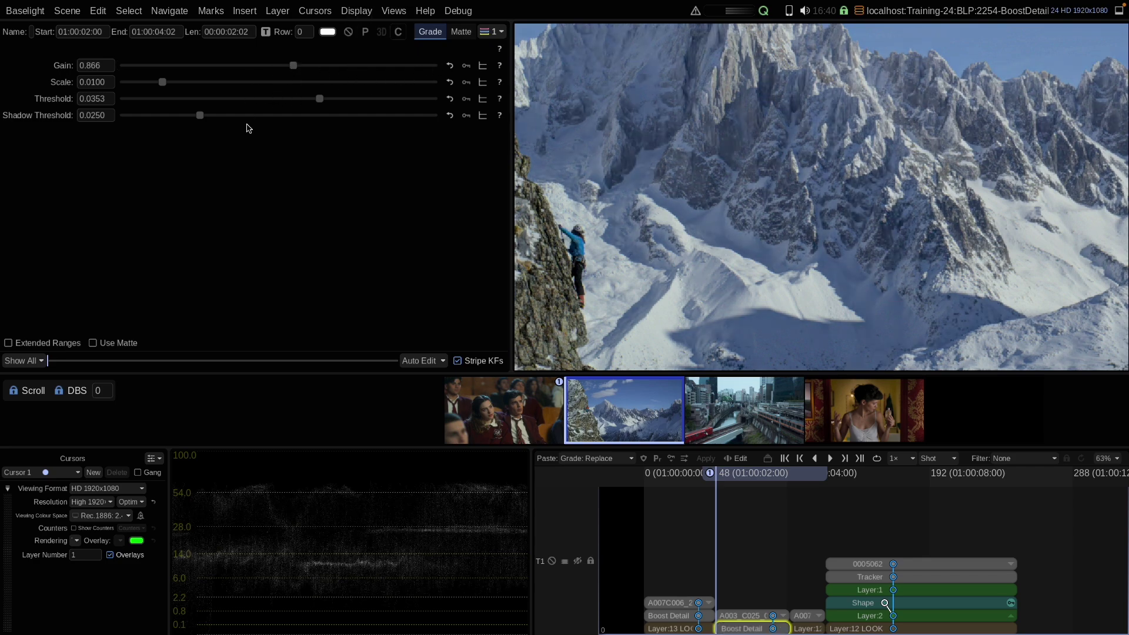
pyautogui.moveTo(293, 66); pyautogui.dragTo(286, 66)
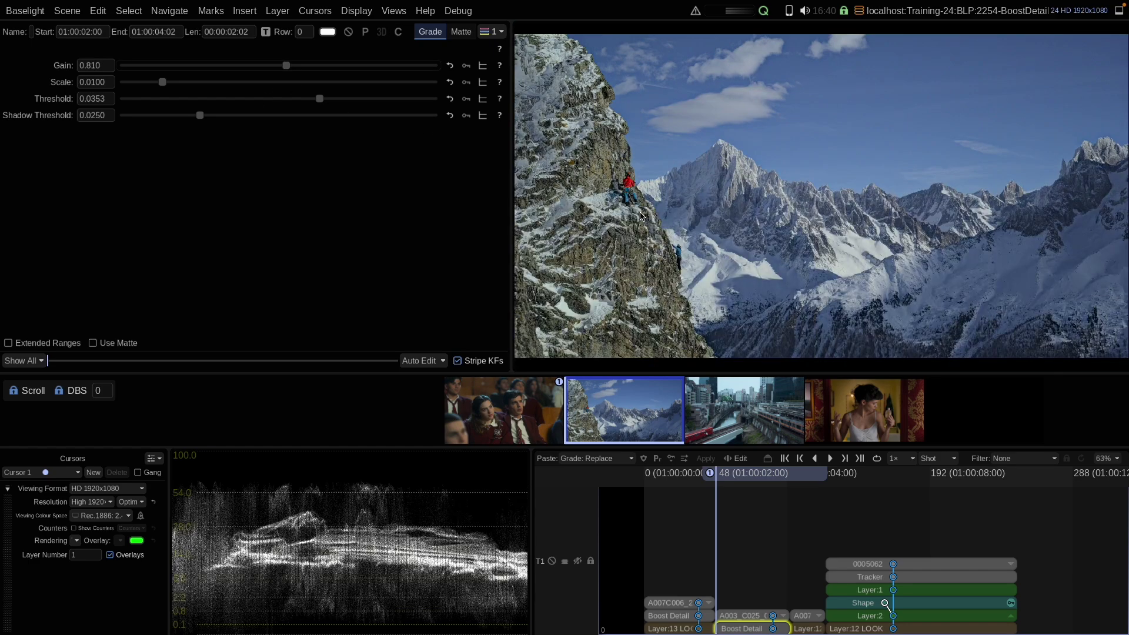
pyautogui.click(349, 32)
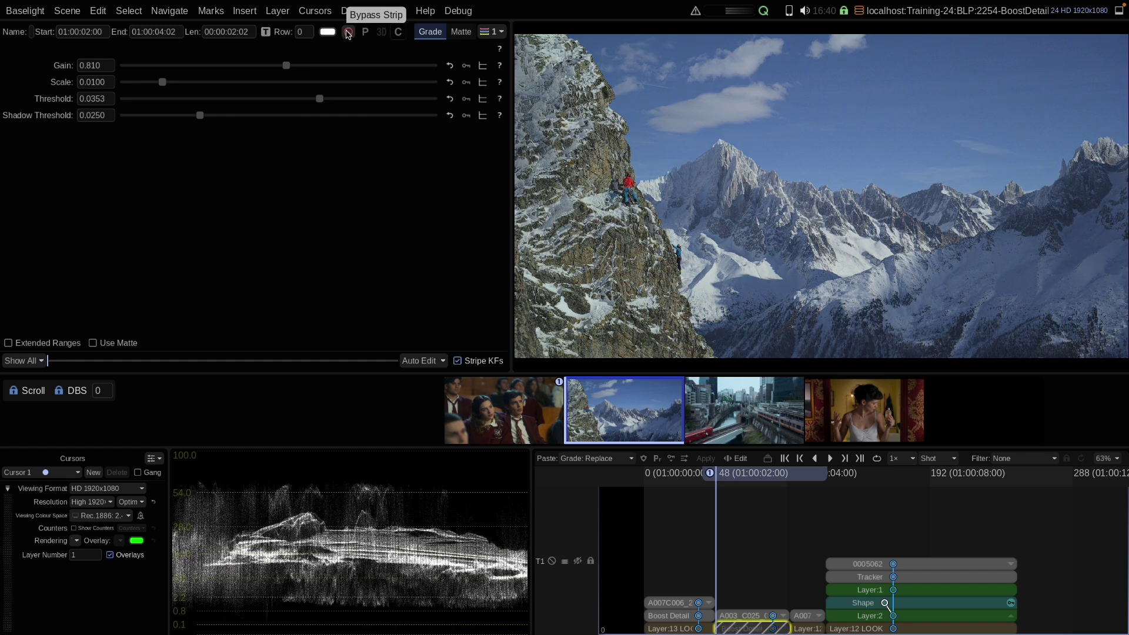
pyautogui.click(349, 33)
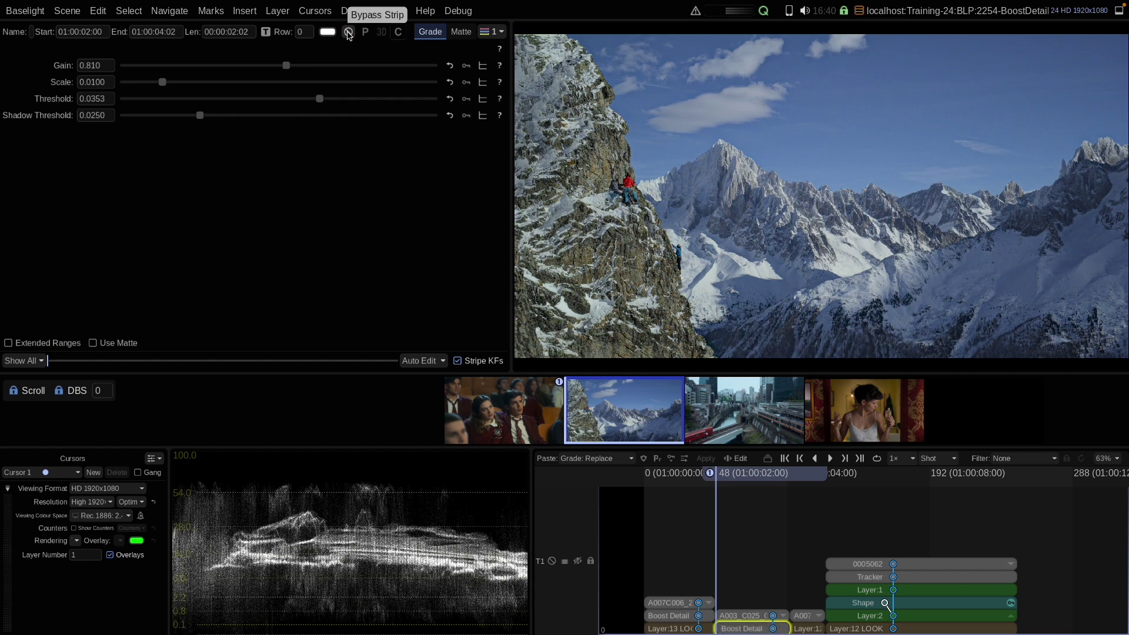
pyautogui.click(348, 33)
pyautogui.click(348, 33)
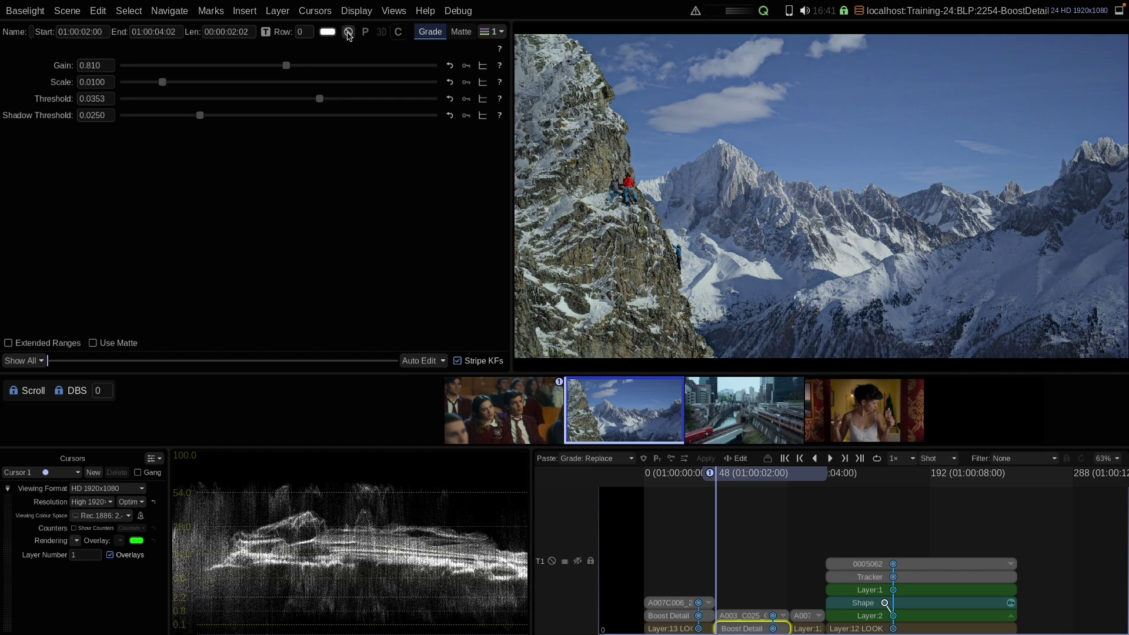
# - Move to the city train shot and add a Boost Detail layer from Insert > Spatial
pyautogui.press('Down')
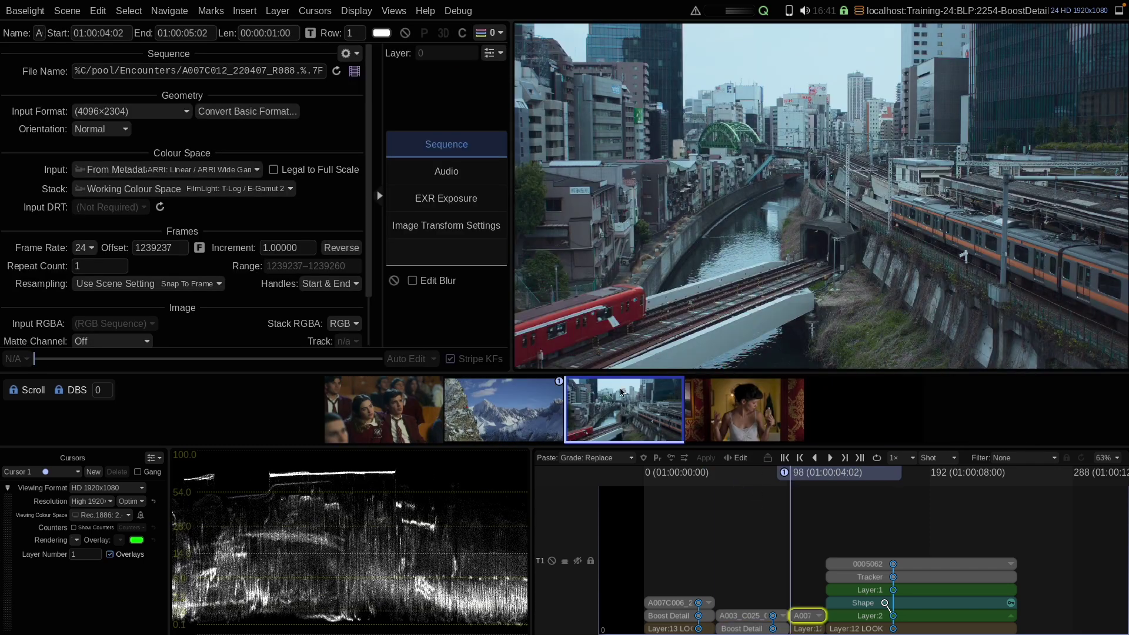
pyautogui.click(245, 11)
pyautogui.moveTo(274, 62)
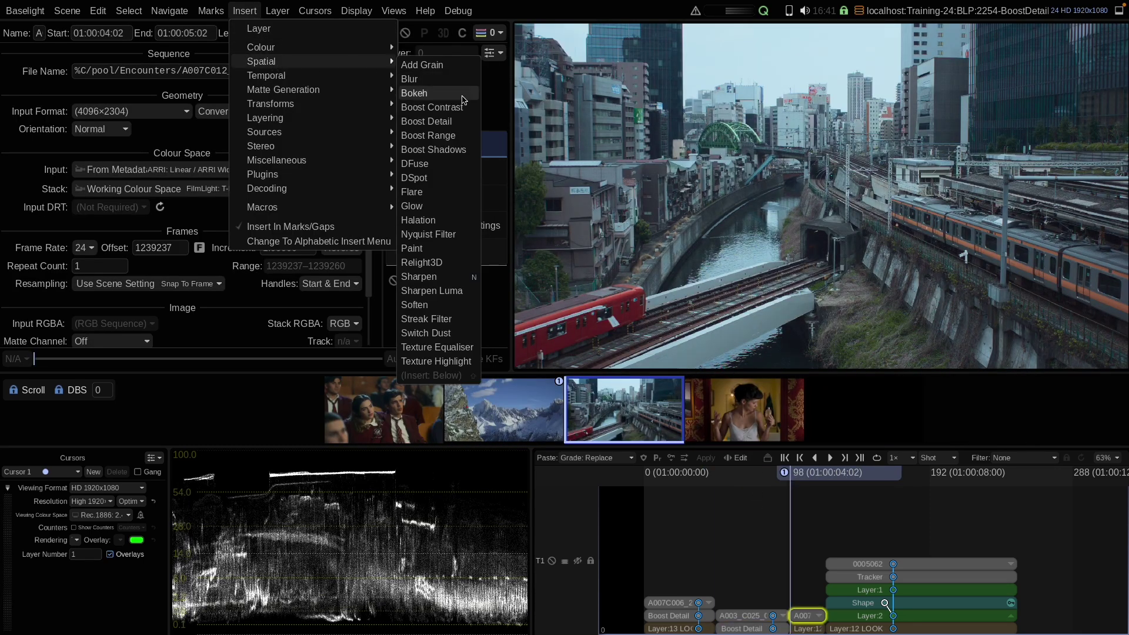
pyautogui.click(447, 122)
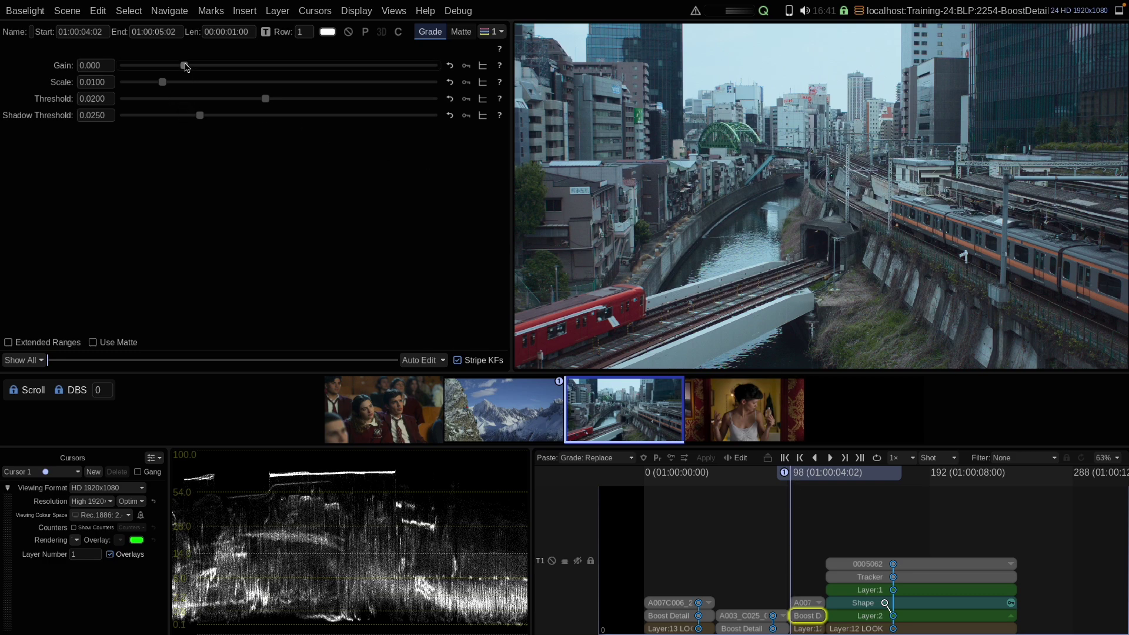
# - Set the train shot's Boost Detail Gain to 1.886, Scale to 0.0346 and Threshold to 0.0199
pyautogui.moveTo(184, 66); pyautogui.dragTo(424, 70)
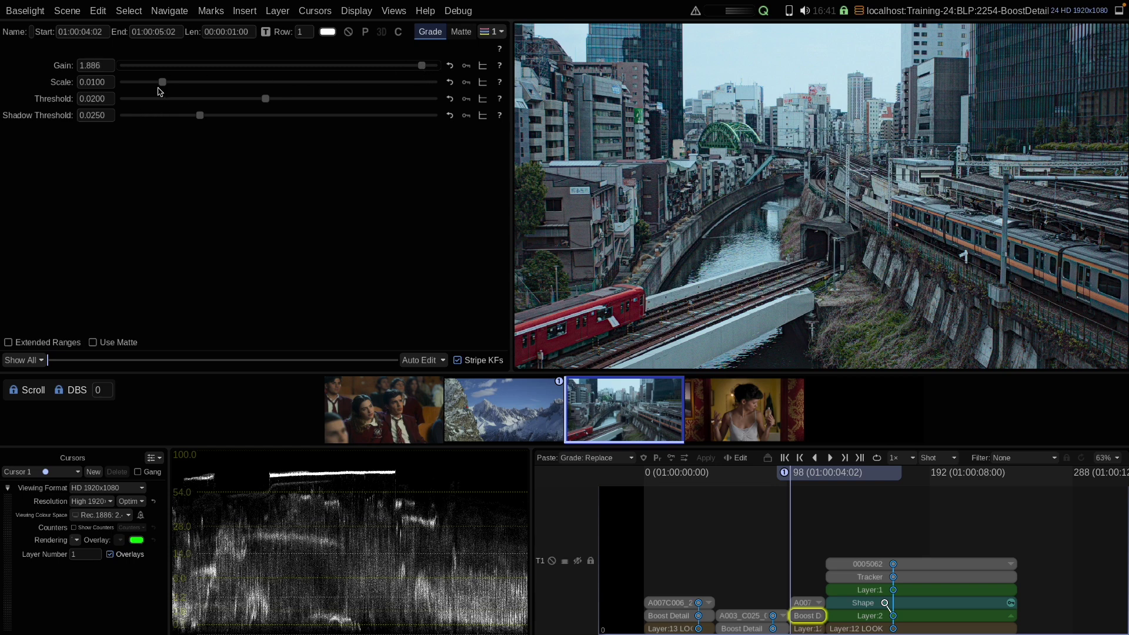
pyautogui.moveTo(165, 83); pyautogui.dragTo(210, 87)
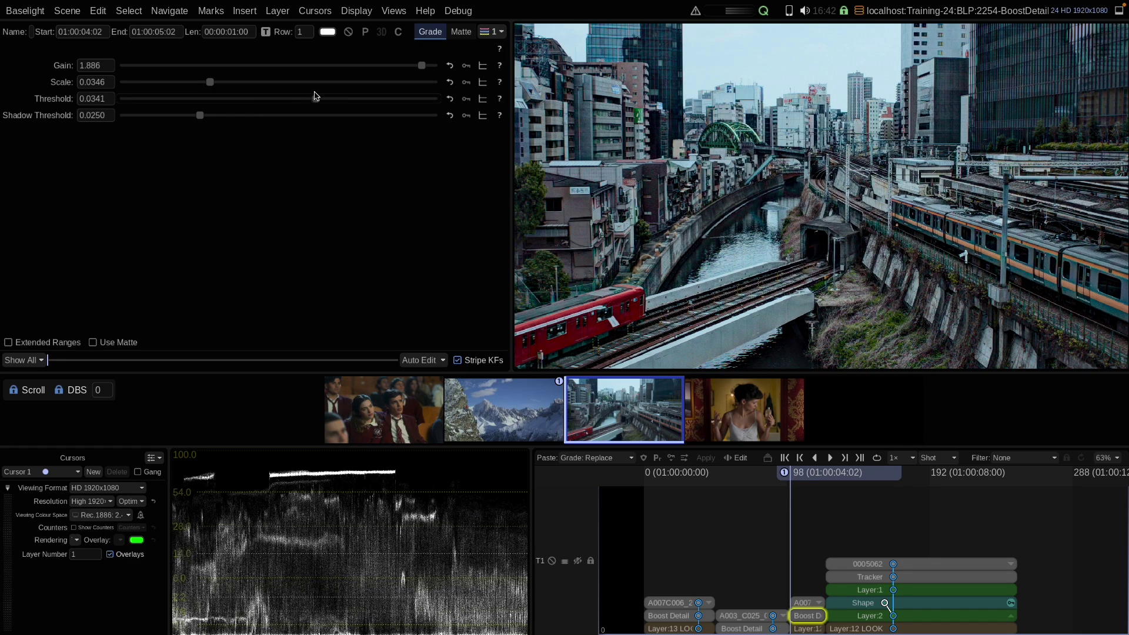
pyautogui.moveTo(262, 101)
pyautogui.mouseDown()
pyautogui.moveTo(211, 105)
pyautogui.moveTo(265, 101)
pyautogui.mouseUp()
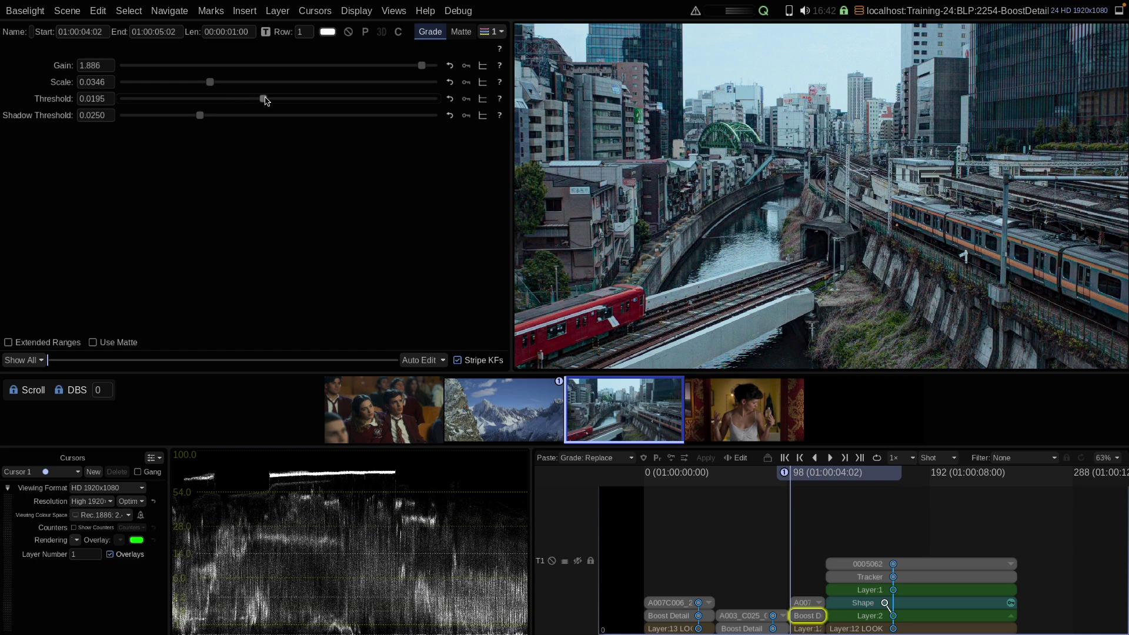
pyautogui.click(348, 32)
pyautogui.click(349, 32)
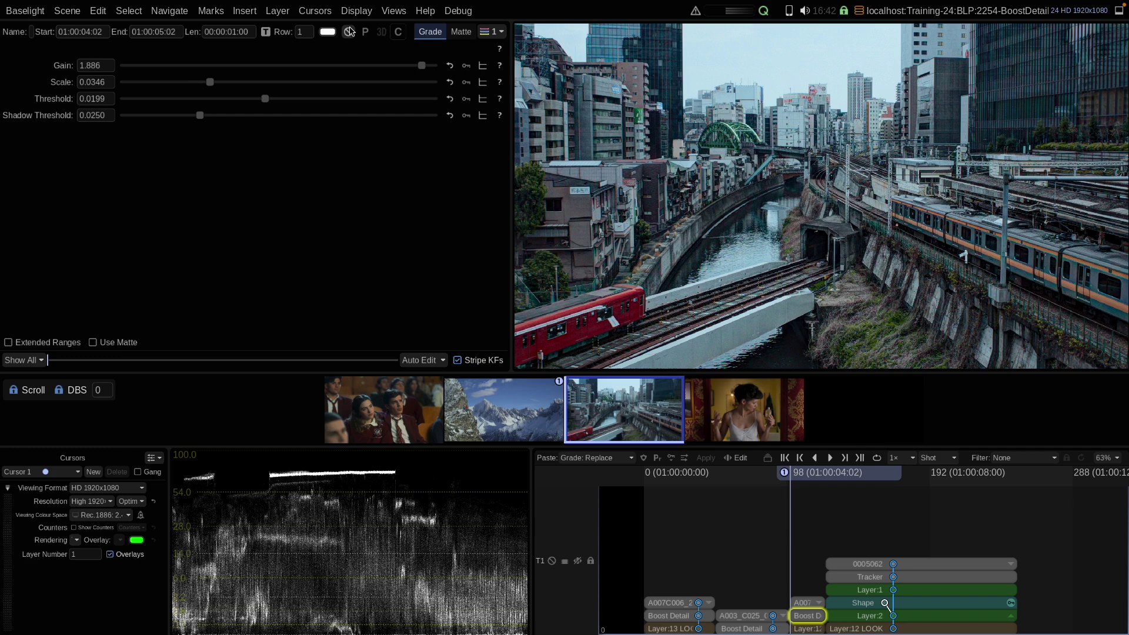
pyautogui.click(349, 32)
pyautogui.click(349, 32)
pyautogui.click(350, 32)
pyautogui.click(349, 32)
pyautogui.click(349, 32)
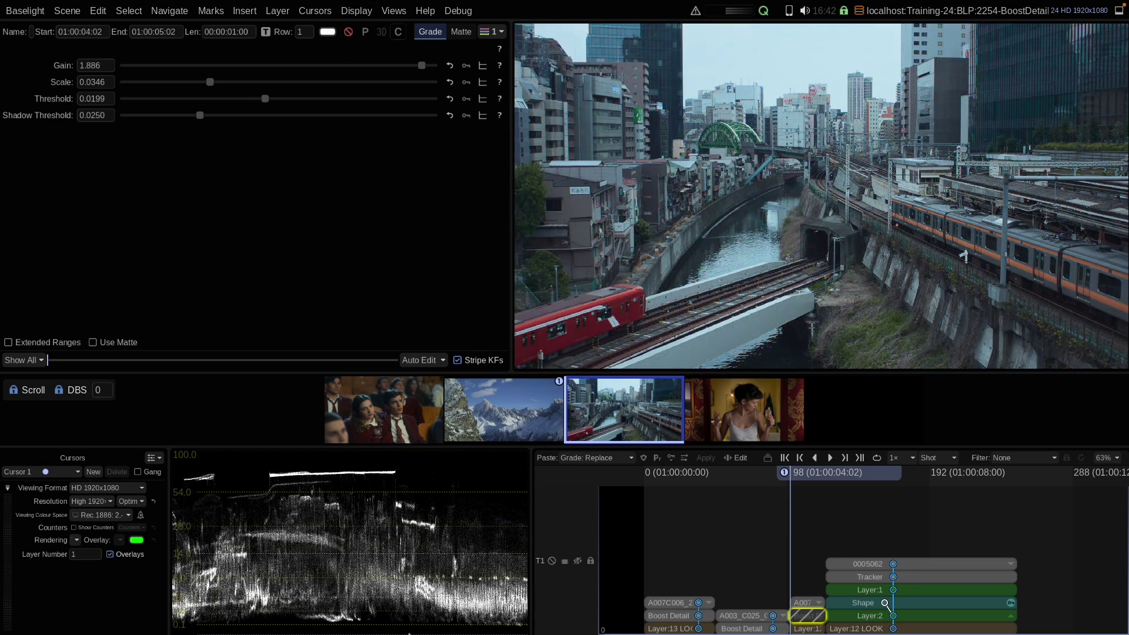
pyautogui.click(348, 33)
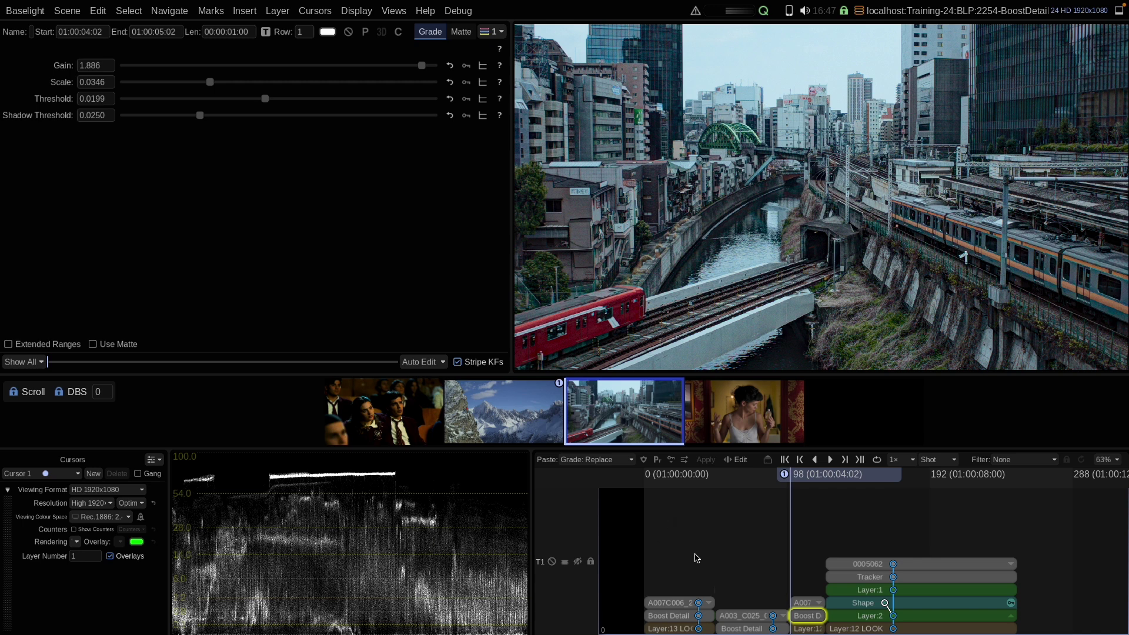
# - Insert a new grade layer on the train shot and lift Flare to about 0.012
pyautogui.hotkey('ctrl', 'l')
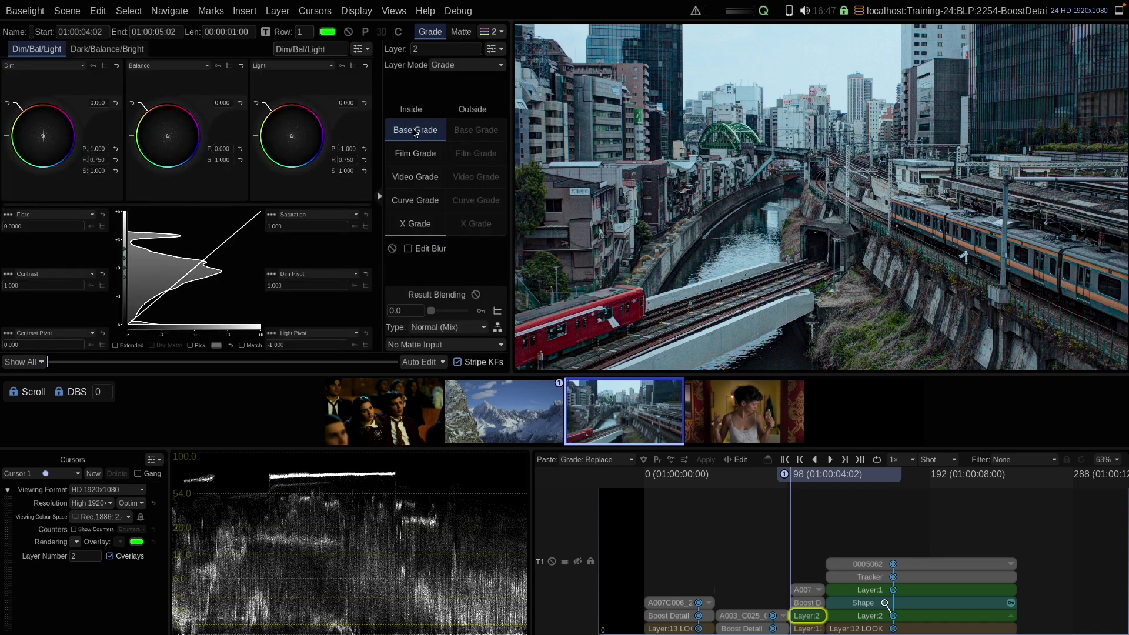
pyautogui.click(6, 227)
pyautogui.moveTo(9, 224); pyautogui.dragTo(100, 213)
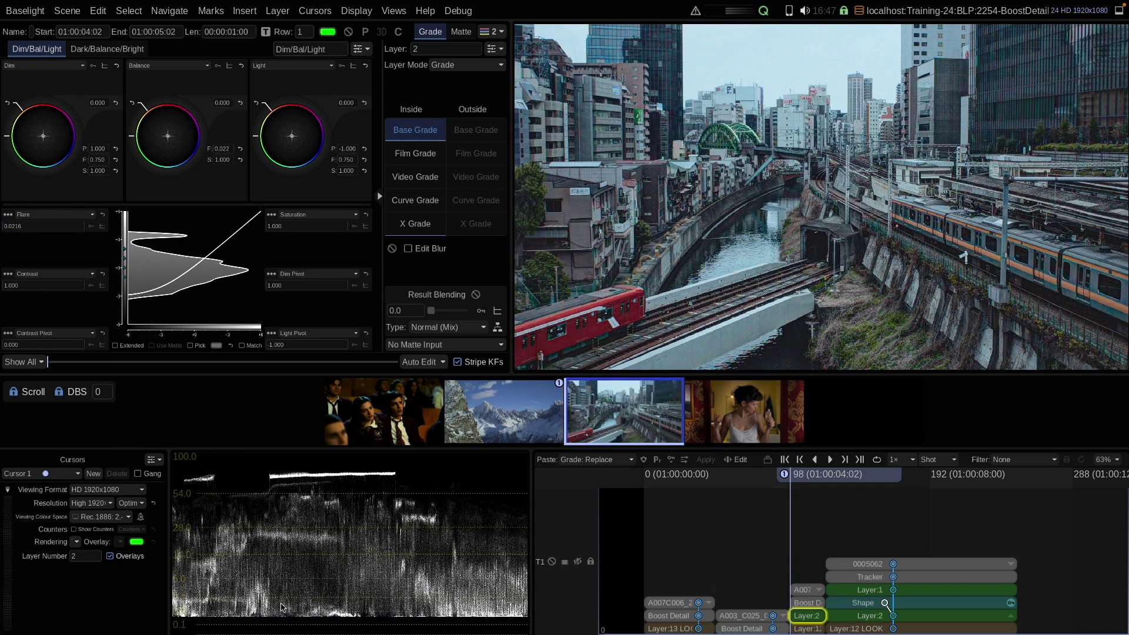
# - Compare Boost Detail with bypass, then test a higher Shadow Threshold and reset it to 0.0250
pyautogui.click(810, 605)
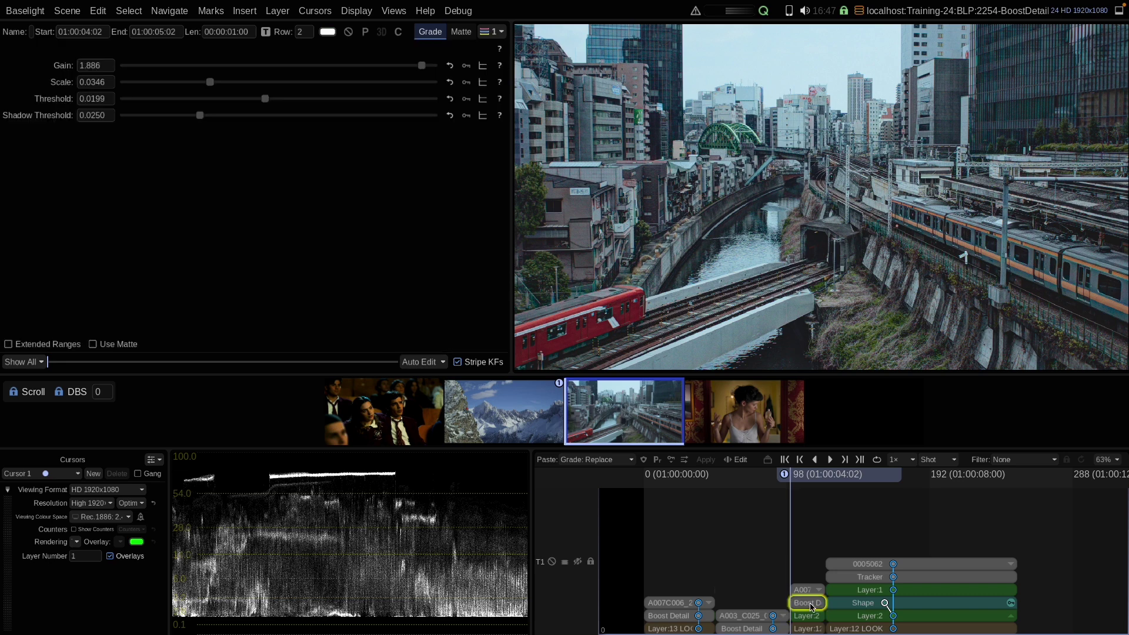
pyautogui.click(350, 32)
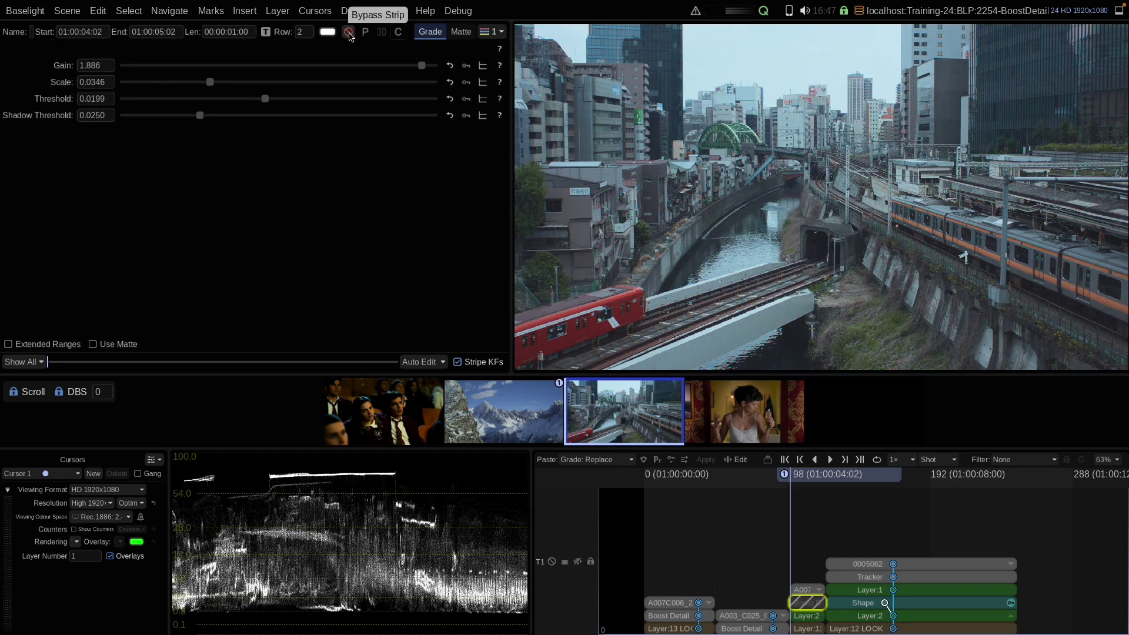
pyautogui.click(349, 33)
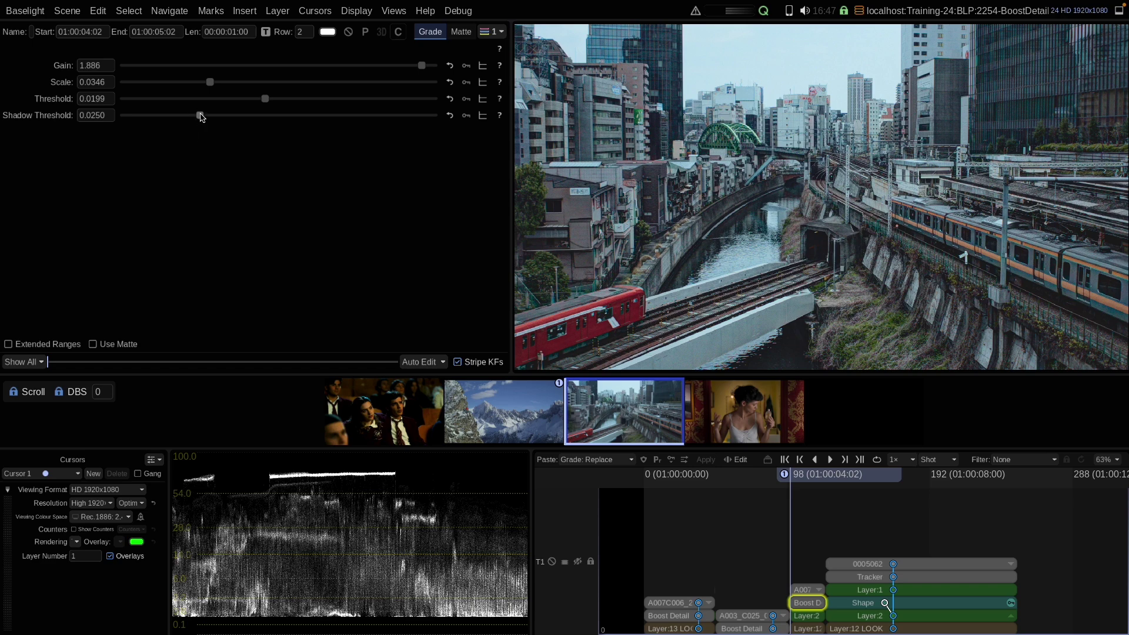
pyautogui.moveTo(201, 116); pyautogui.dragTo(302, 121)
pyautogui.click(449, 115)
# - Check the look layer's Contrast Boost, then raise Boost Detail Shadow Threshold to 0.0440
pyautogui.click(807, 617)
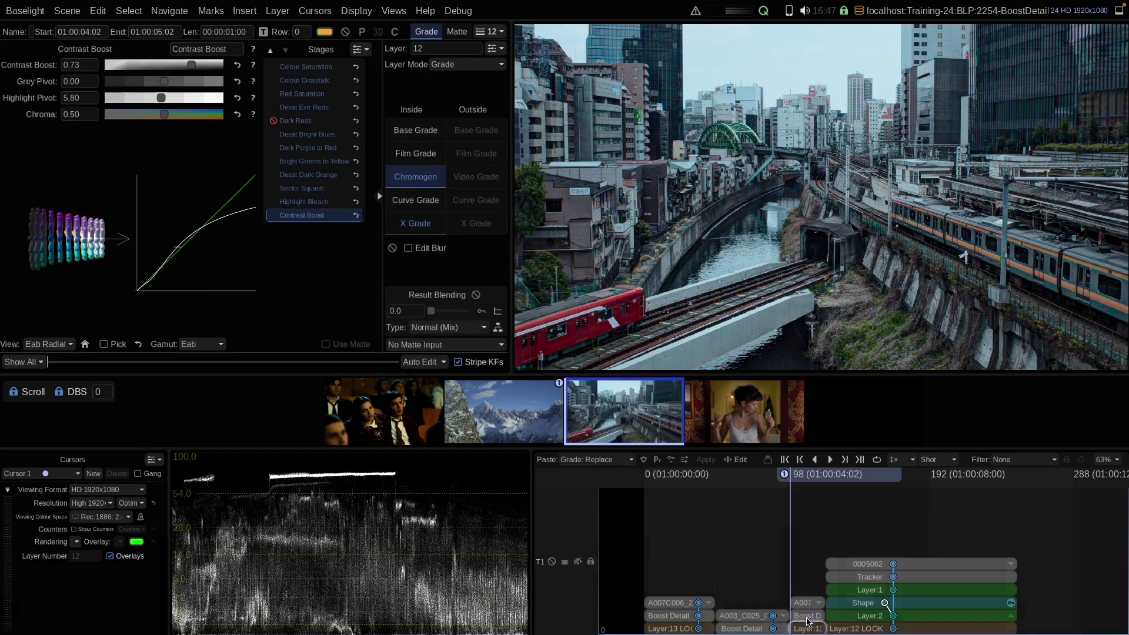
pyautogui.click(812, 619)
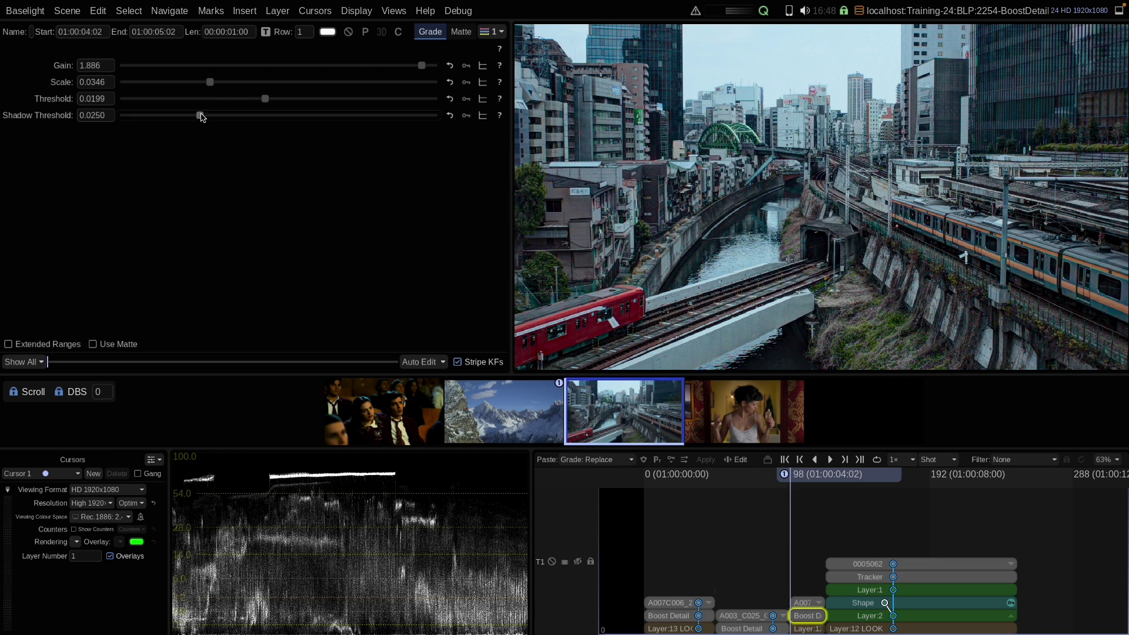
pyautogui.moveTo(200, 116); pyautogui.dragTo(262, 122)
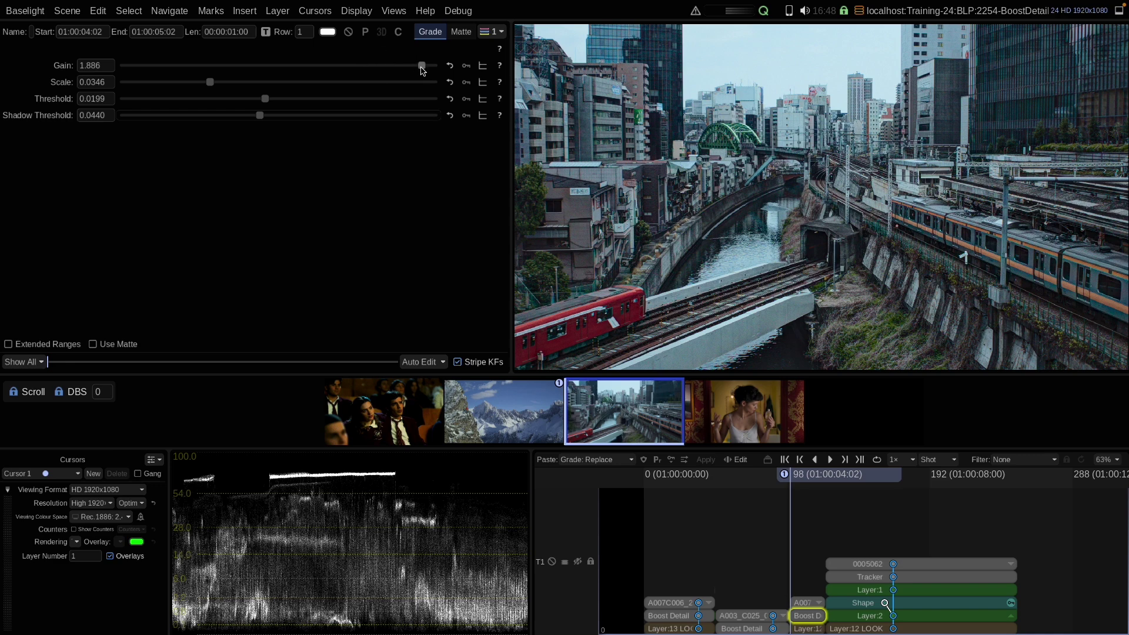
# - Lower the railway shot's Boost Detail Gain to 1.050 and compare it twice against the disabled layer
pyautogui.moveTo(422, 69); pyautogui.dragTo(316, 71)
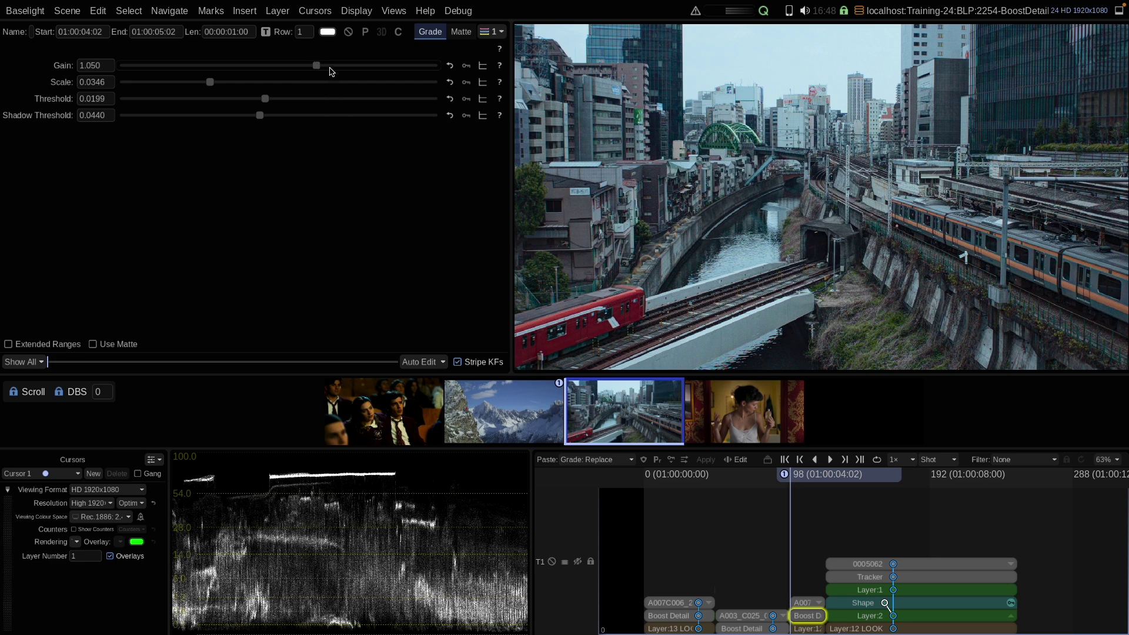
pyautogui.click(349, 33)
pyautogui.click(348, 32)
pyautogui.click(350, 33)
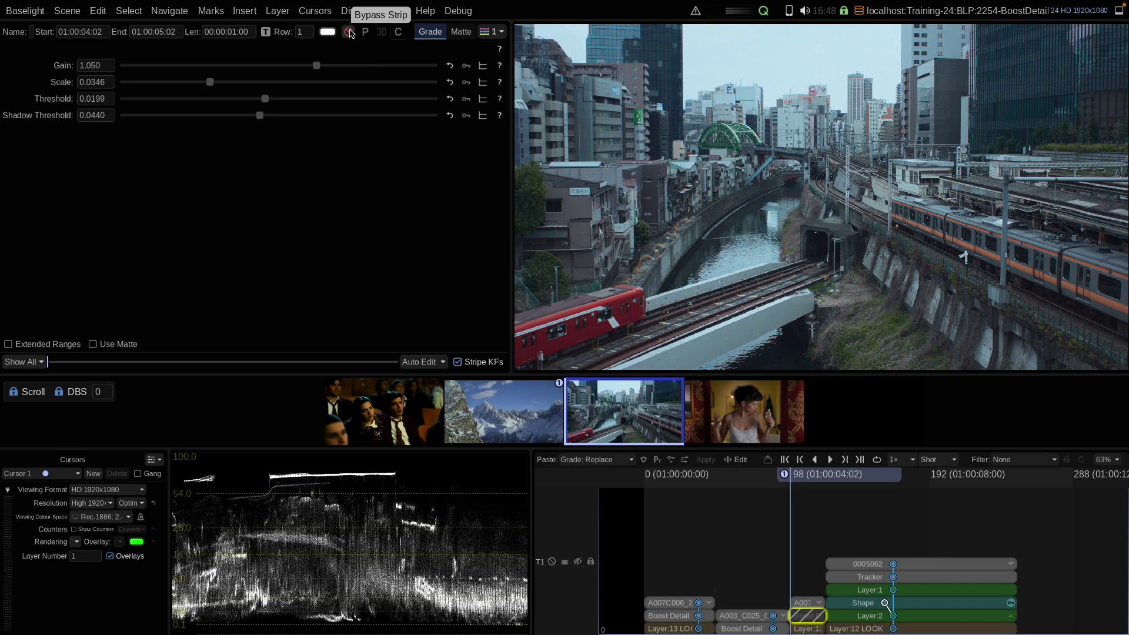
pyautogui.click(349, 33)
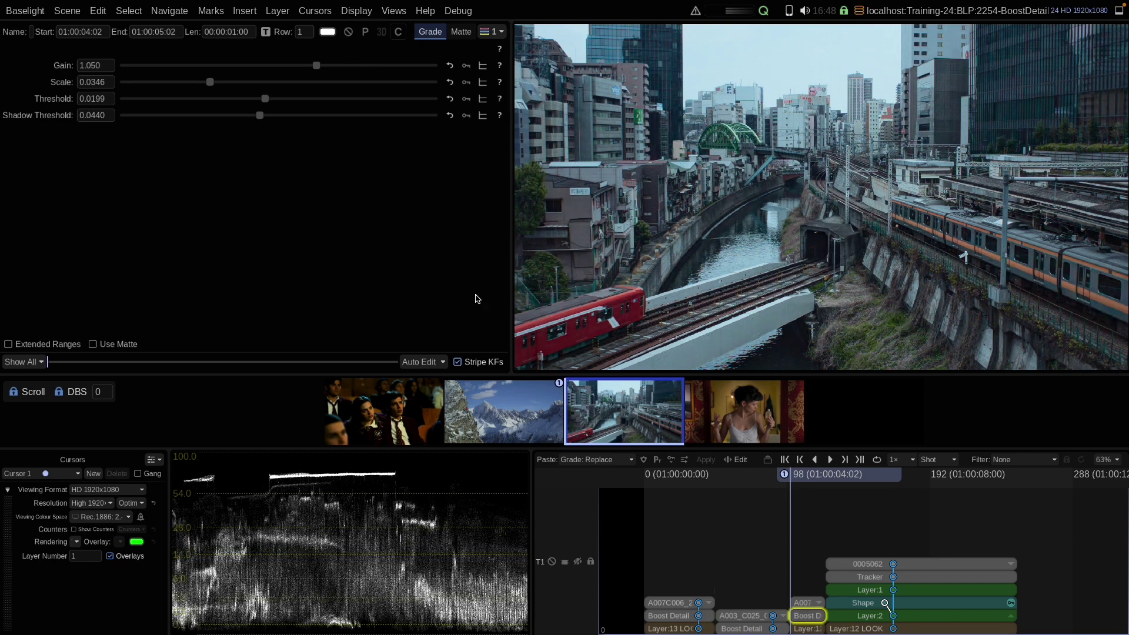
# - Select the woman-with-bottle shot, scrub to check its tracked shape, then return to Layer 2 at the shot start
pyautogui.click(686, 442)
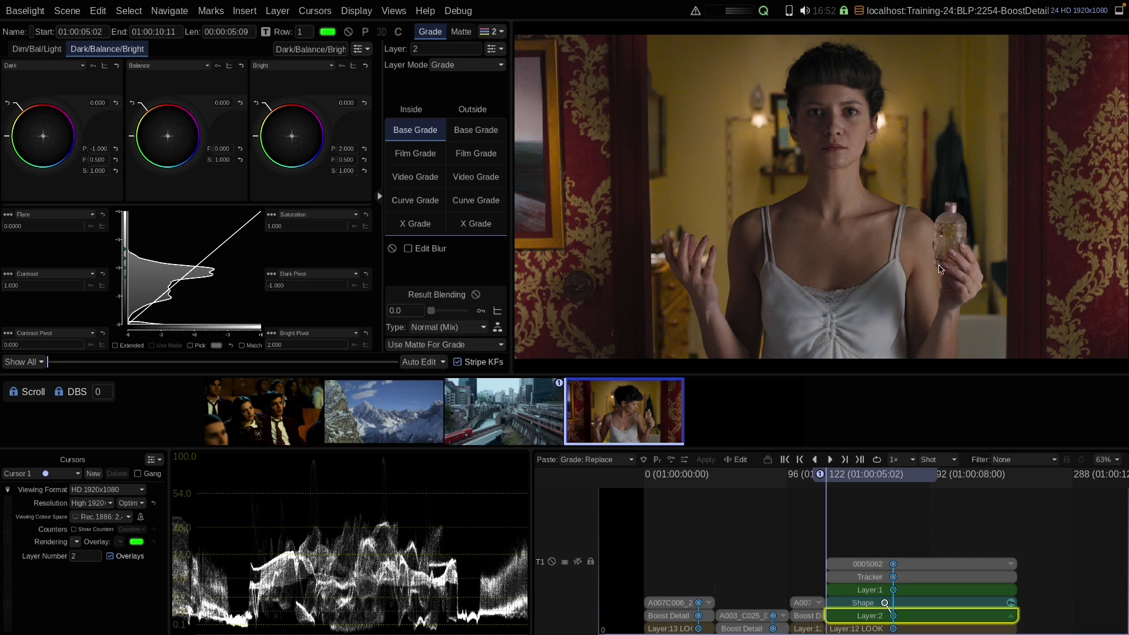
pyautogui.click(849, 606)
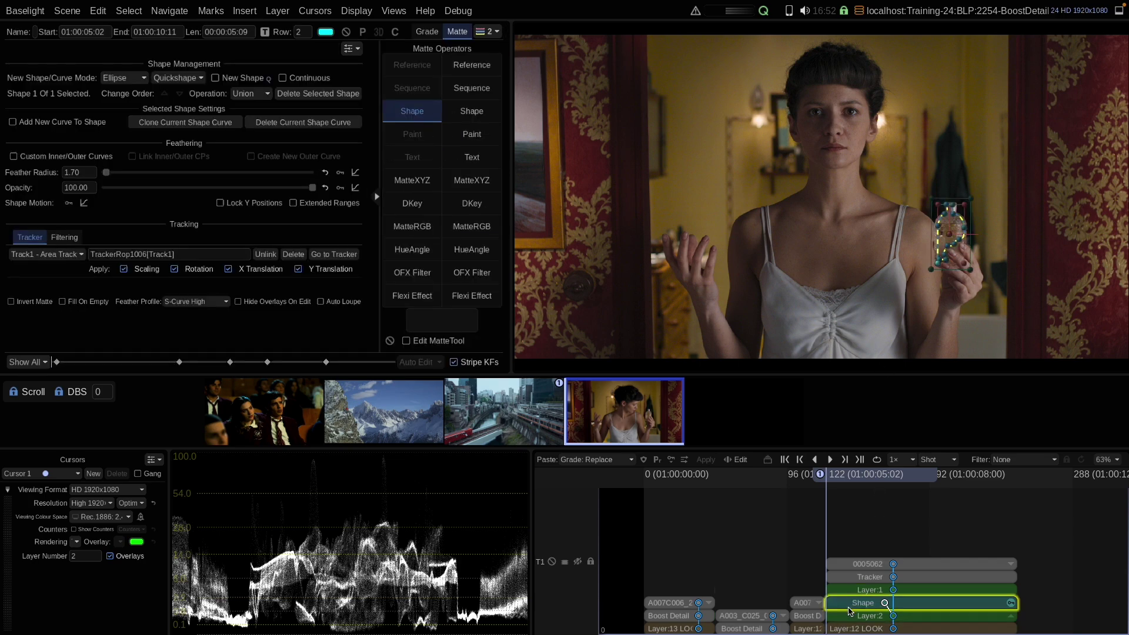
pyautogui.moveTo(872, 479); pyautogui.dragTo(915, 469)
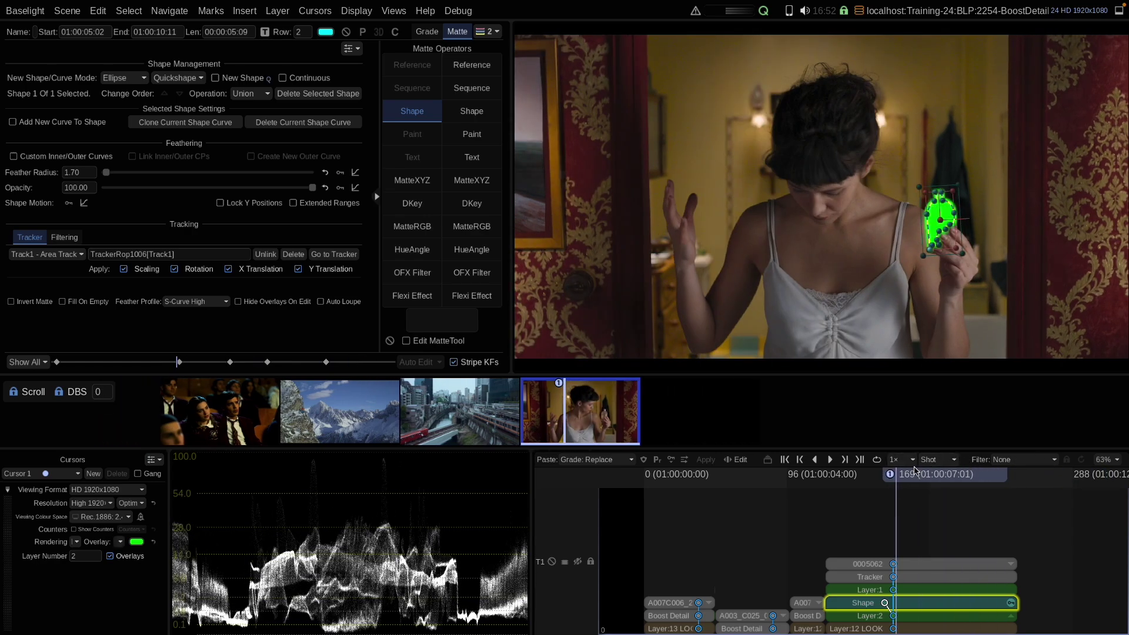
pyautogui.click(855, 618)
pyautogui.press('Up')
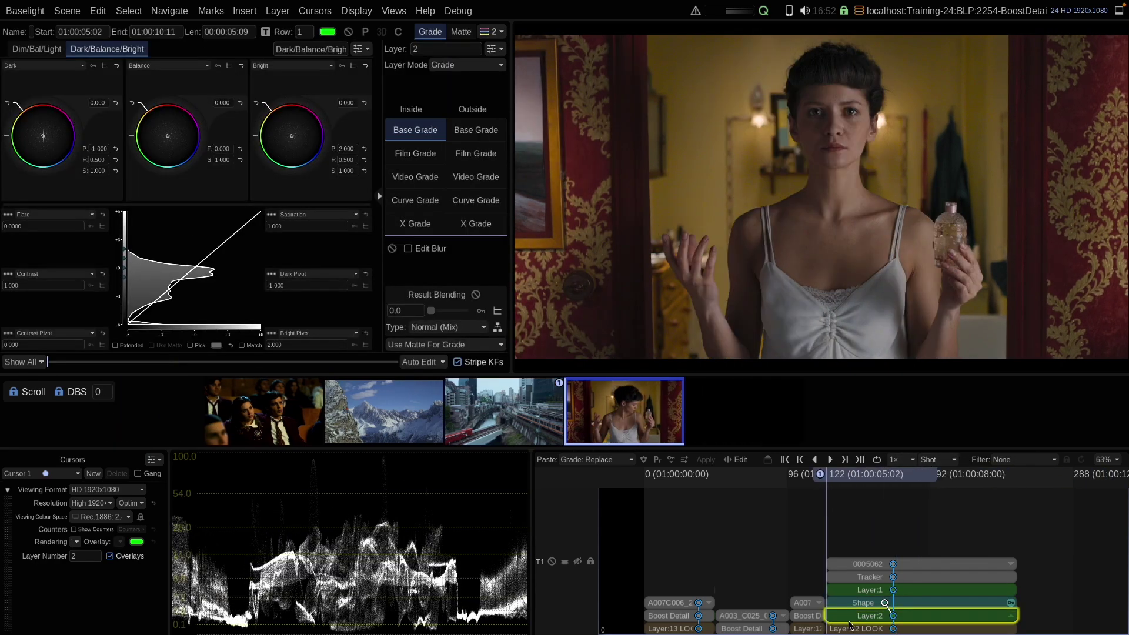
# - Set the bottle layer's Bright to 2.080 with the Bright pivot at -0.630
pyautogui.scroll(5, 934, 254)
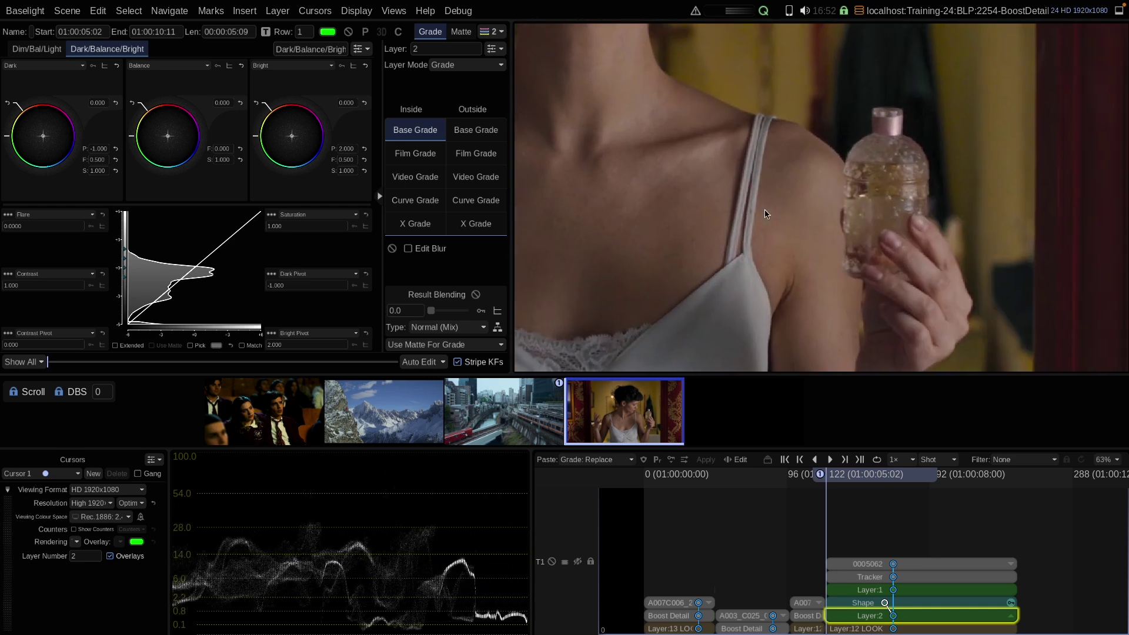
pyautogui.scroll(-3, 839, 240)
pyautogui.scroll(3, 825, 240)
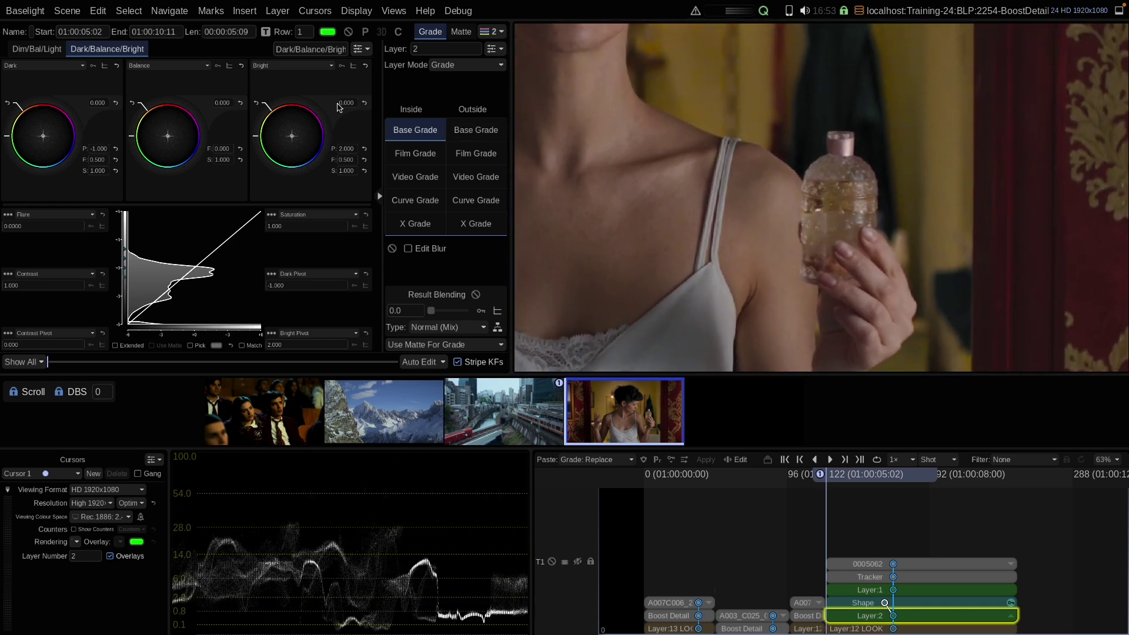
pyautogui.moveTo(340, 107)
pyautogui.mouseDown()
pyautogui.moveTo(422, 193)
pyautogui.moveTo(382, 117)
pyautogui.moveTo(322, 87)
pyautogui.moveTo(328, 175)
pyautogui.moveTo(336, 105)
pyautogui.mouseUp()
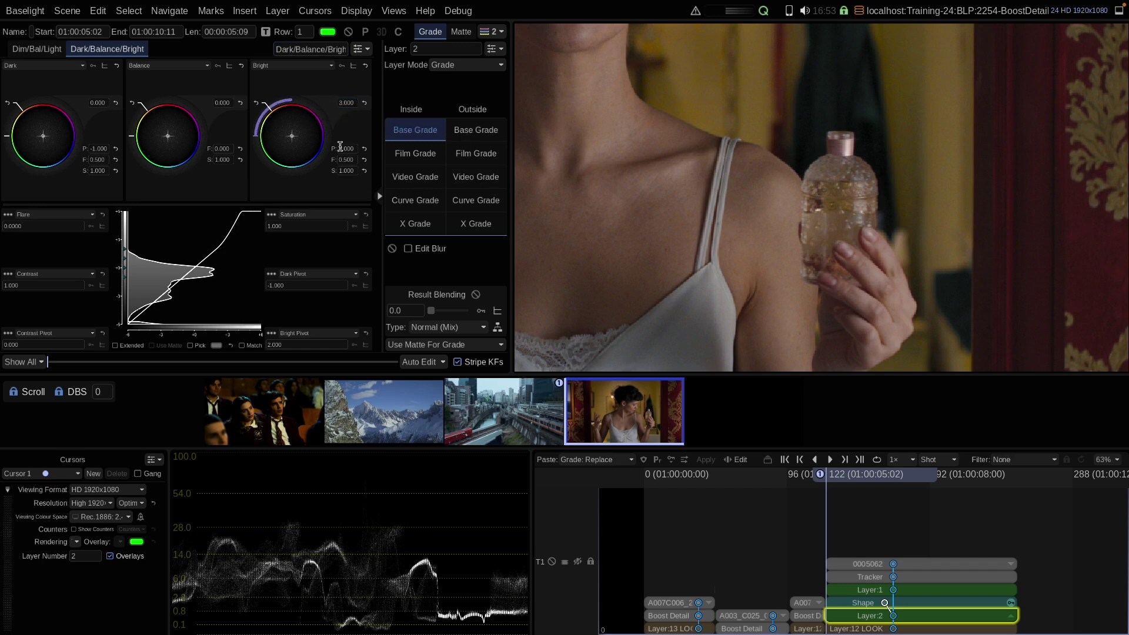
pyautogui.moveTo(340, 146); pyautogui.dragTo(368, 90)
pyautogui.moveTo(345, 177)
pyautogui.mouseDown()
pyautogui.moveTo(378, 86)
pyautogui.moveTo(376, 119)
pyautogui.mouseUp()
# - Toggle the bottle layer off and on twice to compare the brightening
pyautogui.click(349, 32)
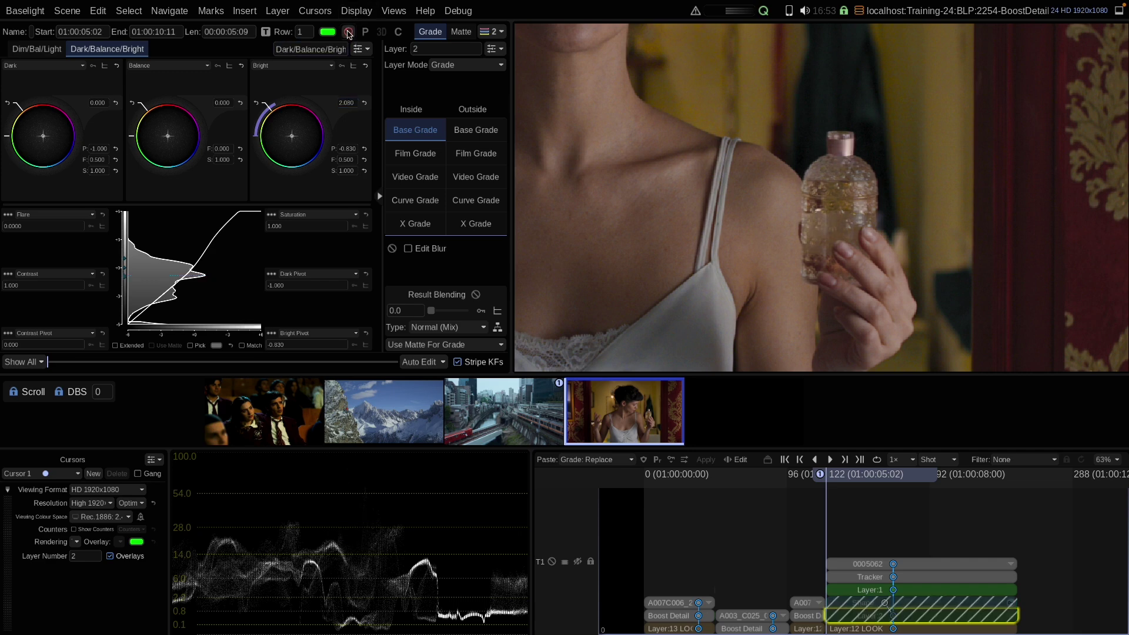
pyautogui.click(348, 32)
pyautogui.click(348, 32)
pyautogui.click(348, 32)
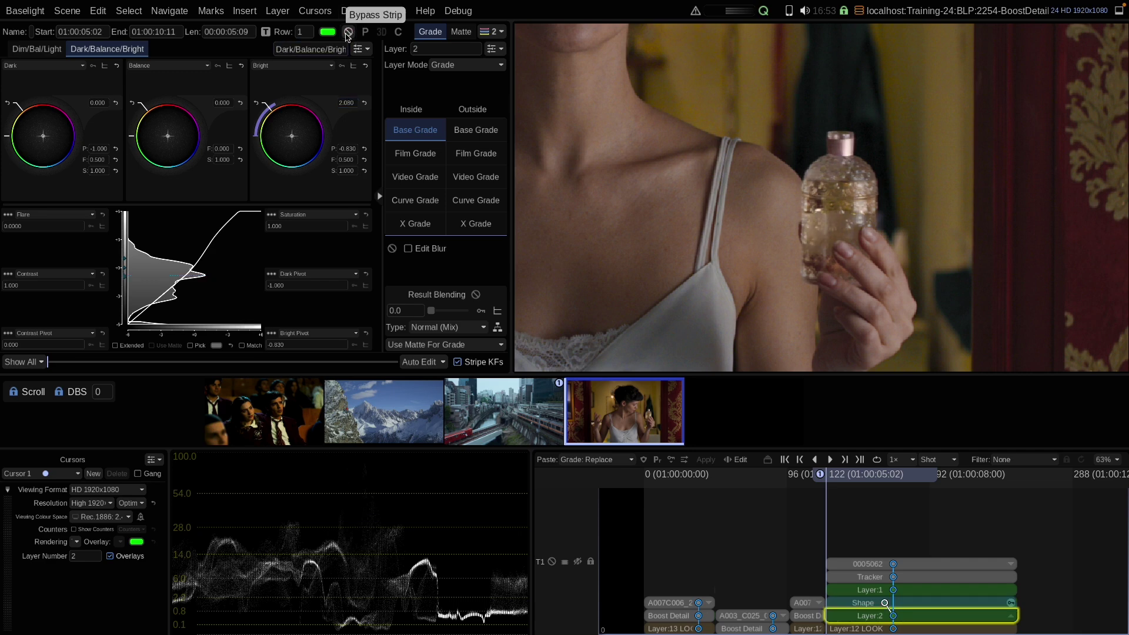
# - Change the Inside Video Grade operator on the bottle layer to Boost Detail
pyautogui.rightClick(410, 183)
pyautogui.moveTo(483, 209)
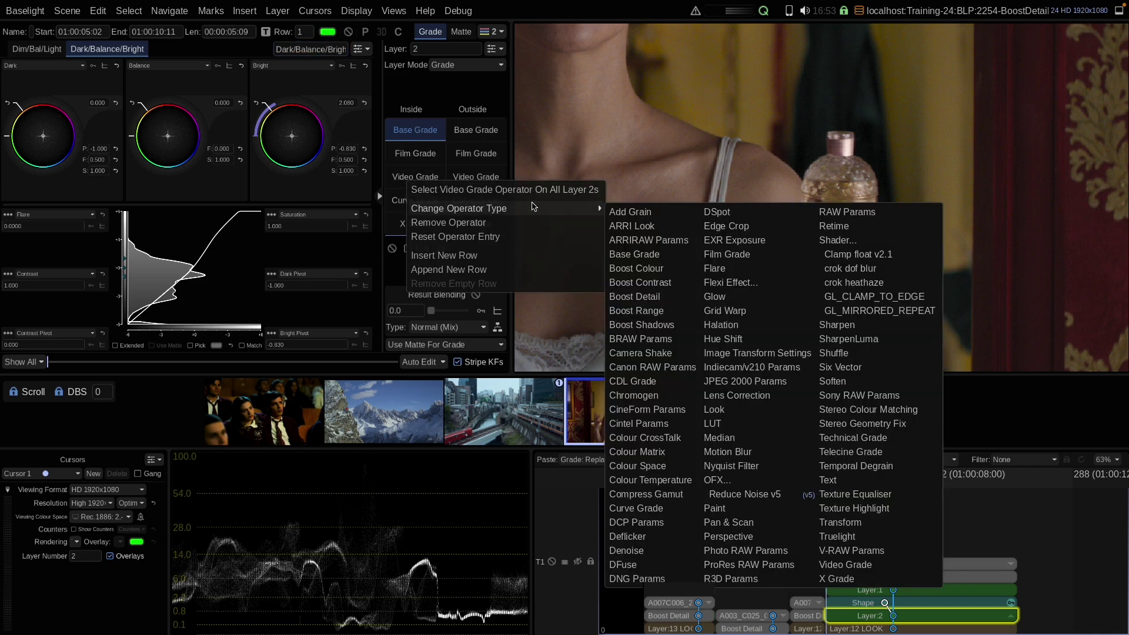
pyautogui.click(647, 297)
pyautogui.click(411, 178)
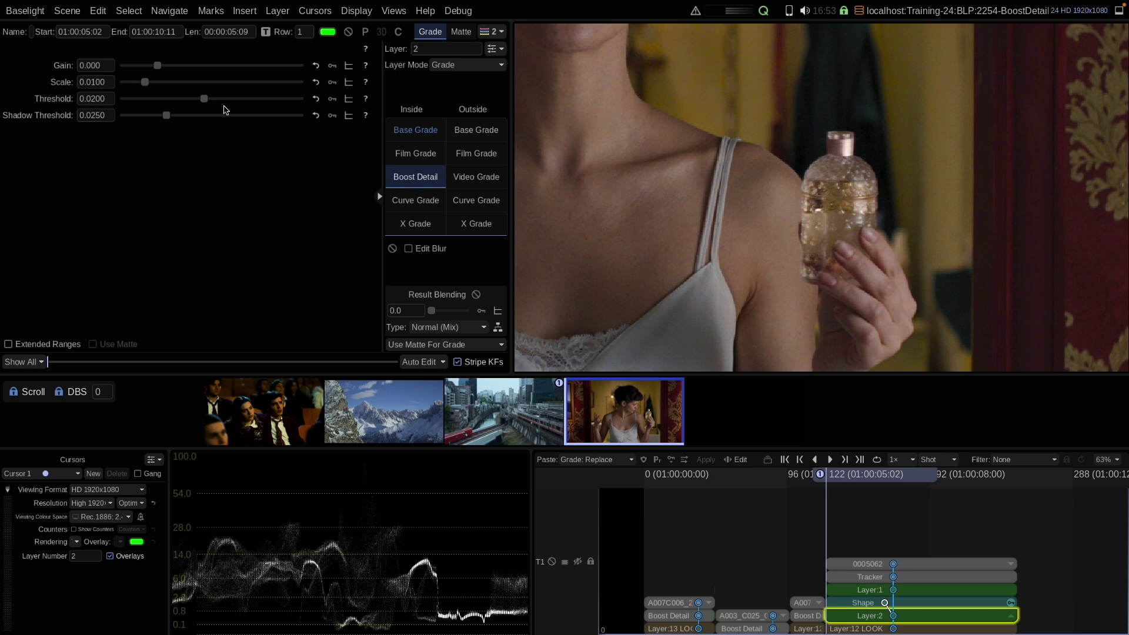
# - Set the inside Boost Detail to Gain 1.332, Scale 0.0100 and Threshold 0.0195
pyautogui.moveTo(159, 64); pyautogui.dragTo(265, 65)
pyautogui.moveTo(145, 86)
pyautogui.mouseDown()
pyautogui.moveTo(125, 85)
pyautogui.moveTo(183, 84)
pyautogui.moveTo(127, 86)
pyautogui.moveTo(171, 86)
pyautogui.moveTo(138, 86)
pyautogui.mouseUp()
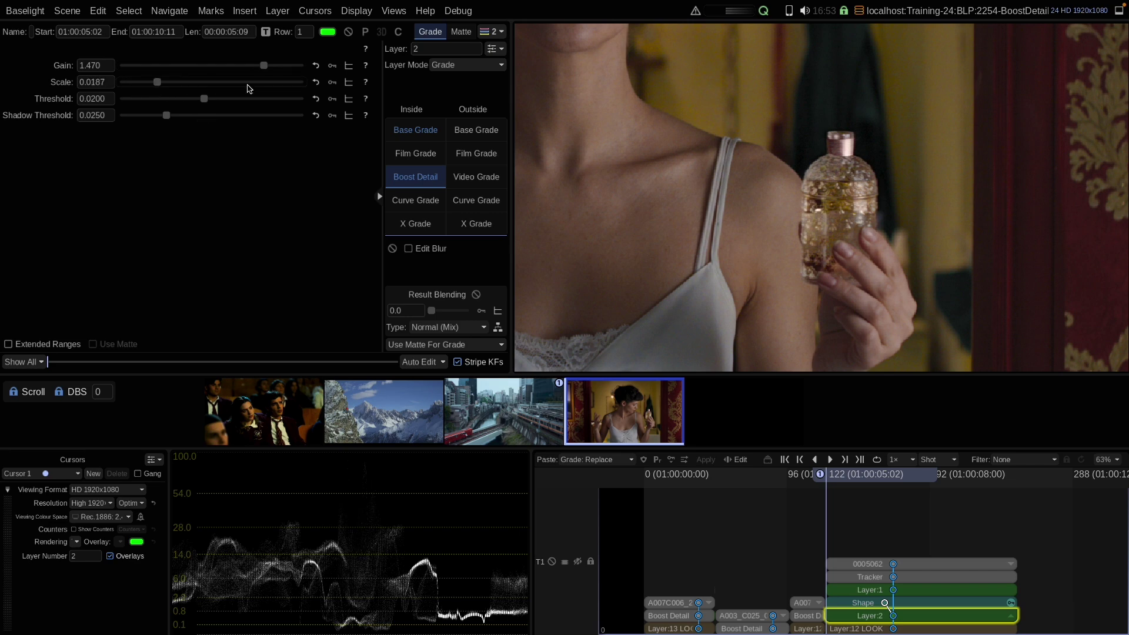
pyautogui.click(316, 82)
pyautogui.moveTo(205, 100)
pyautogui.mouseDown()
pyautogui.moveTo(262, 100)
pyautogui.moveTo(190, 100)
pyautogui.moveTo(214, 100)
pyautogui.moveTo(191, 102)
pyautogui.moveTo(202, 100)
pyautogui.mouseUp()
pyautogui.moveTo(264, 65); pyautogui.dragTo(254, 65)
# - Compare the bottle grade on and off, including during playback of the shot
pyautogui.click(349, 33)
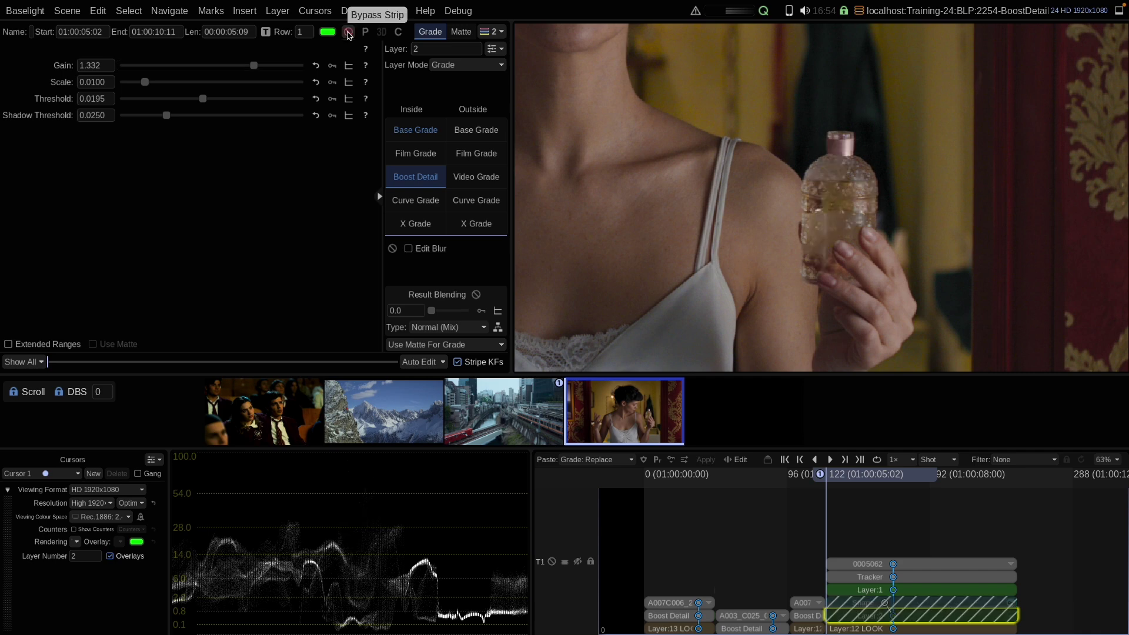
pyautogui.click(348, 34)
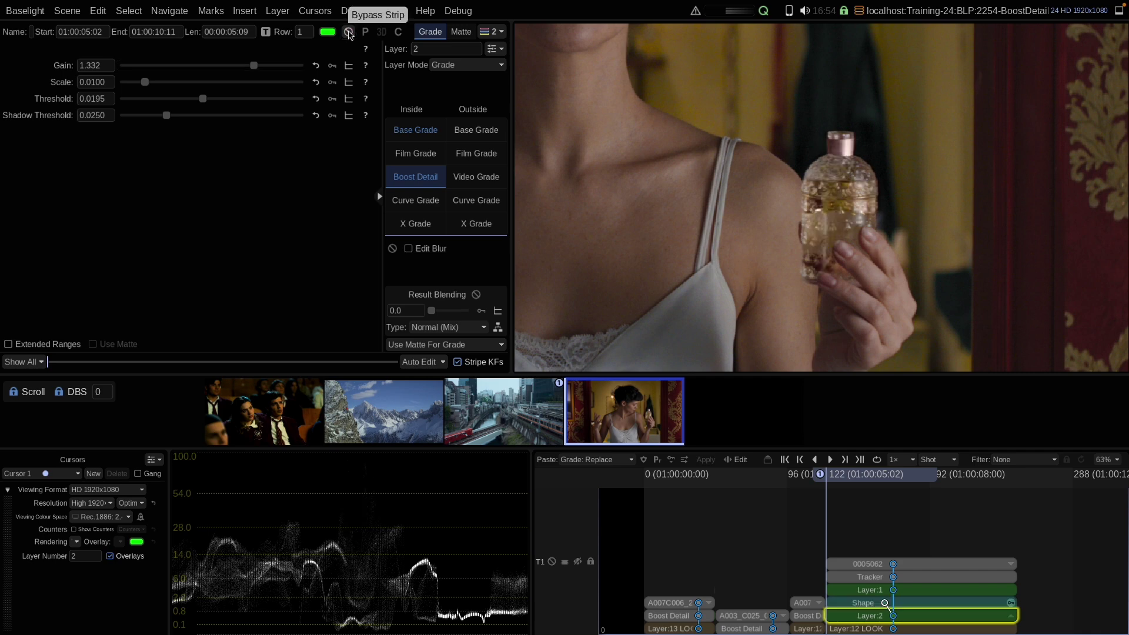
pyautogui.click(349, 32)
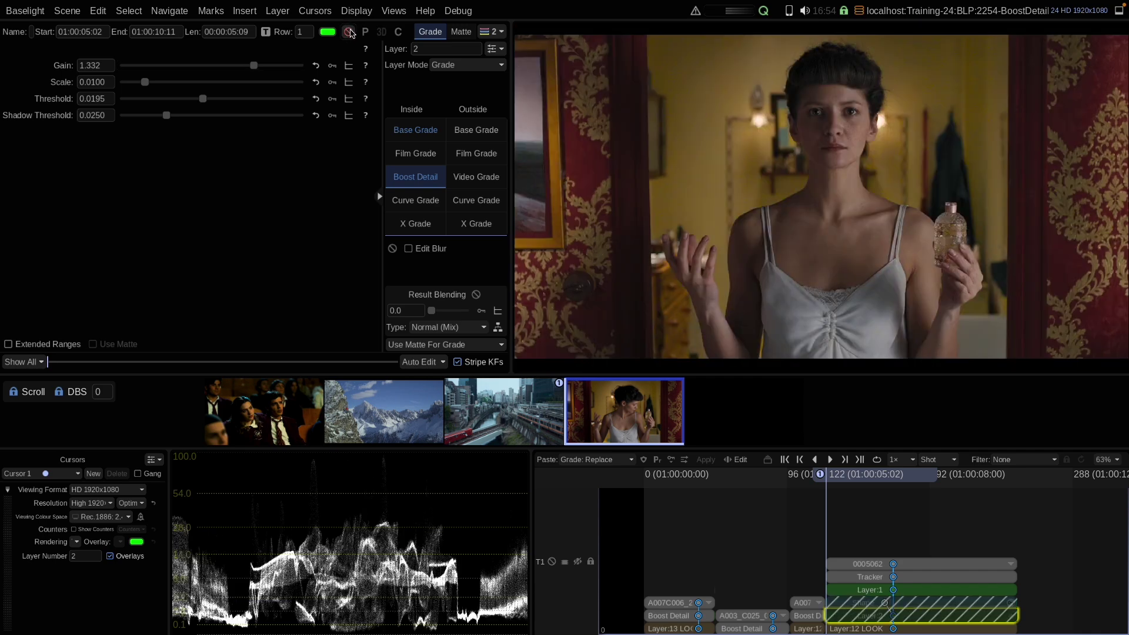
pyautogui.click(349, 33)
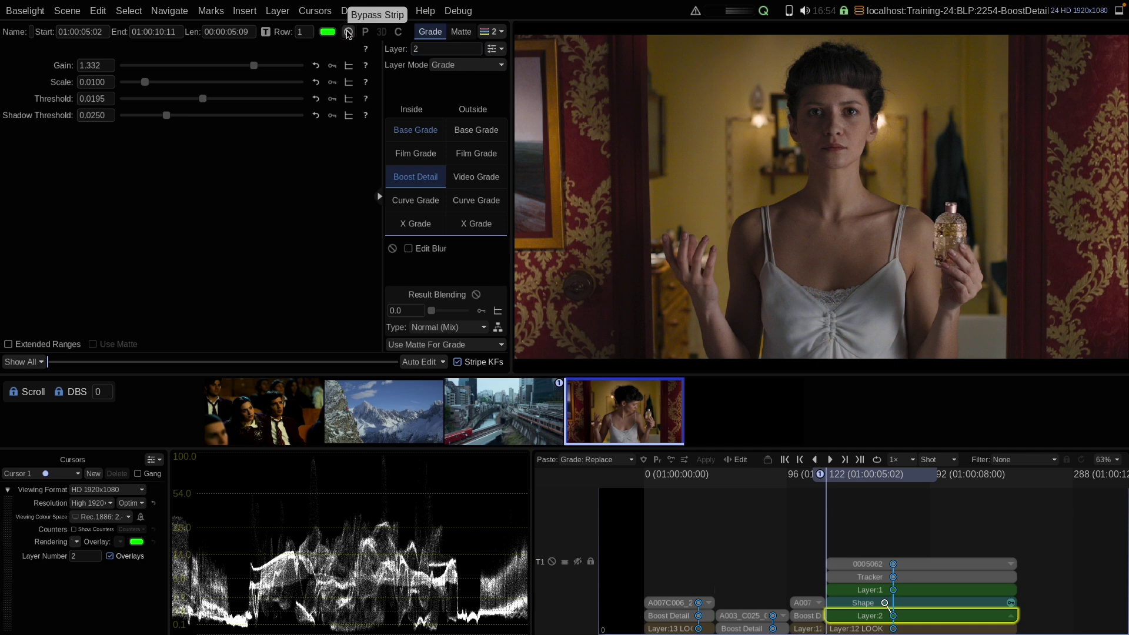
pyautogui.click(347, 33)
pyautogui.click(348, 33)
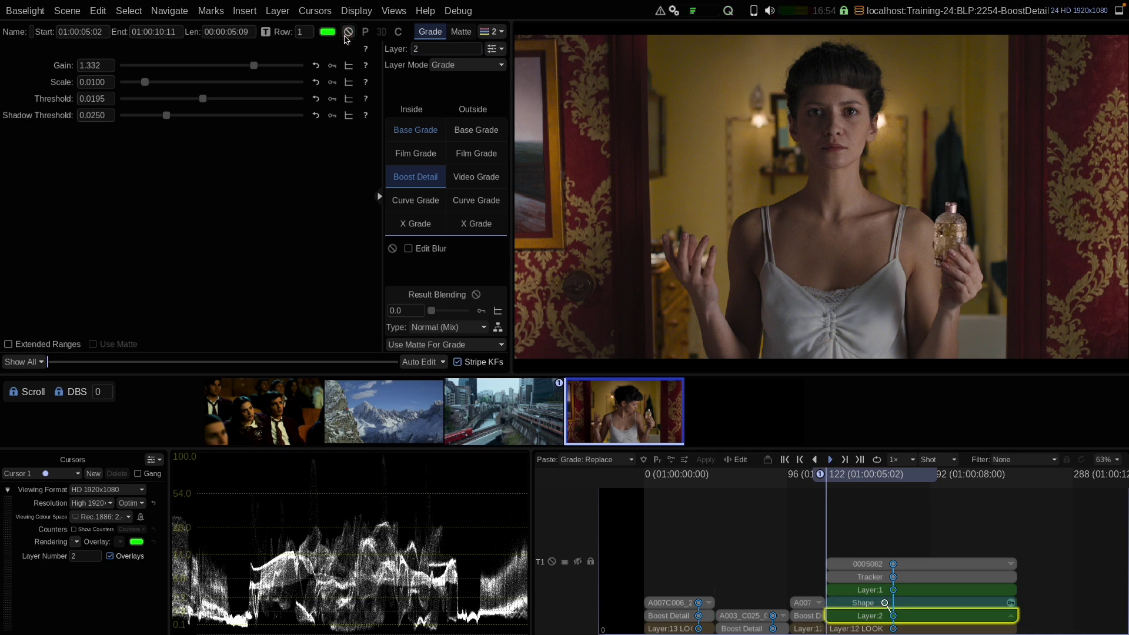
pyautogui.press('space')
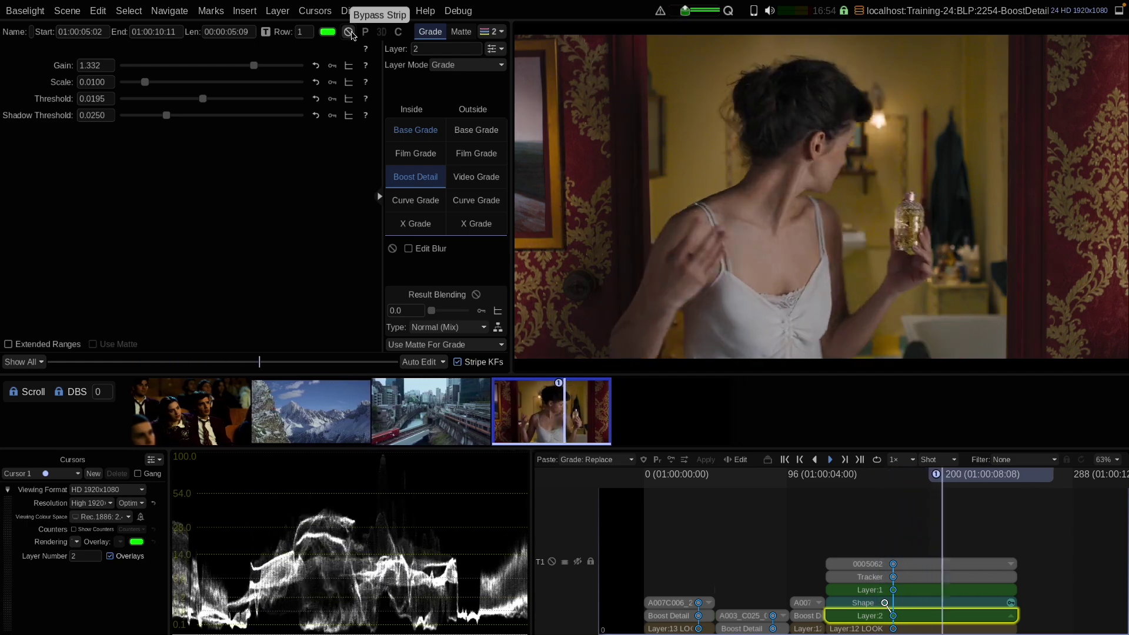
pyautogui.click(349, 33)
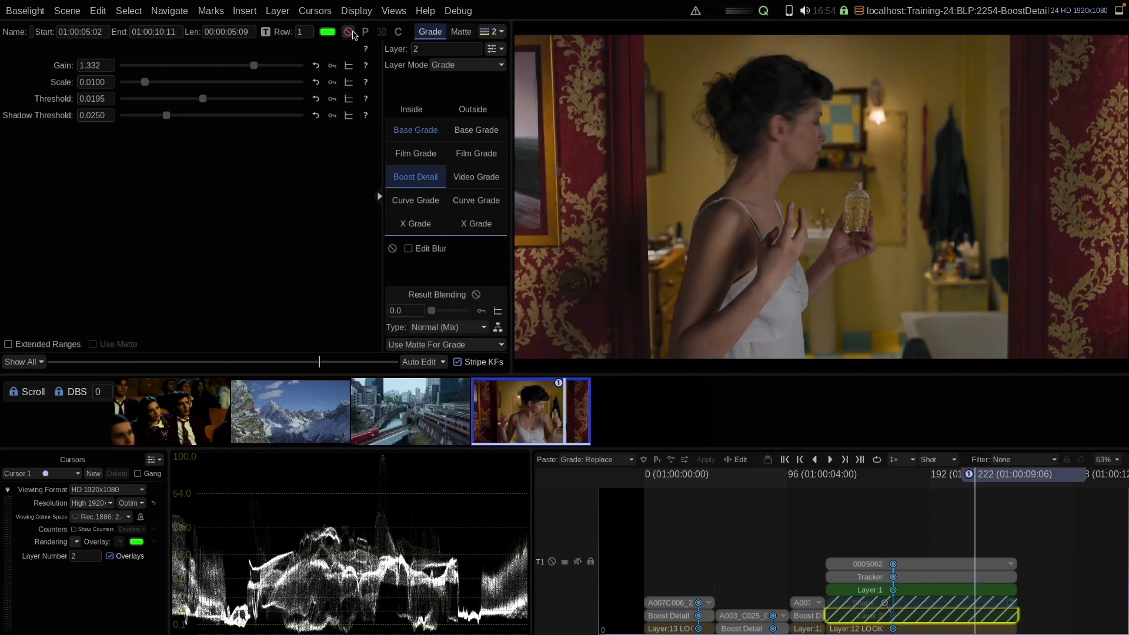
pyautogui.click(353, 33)
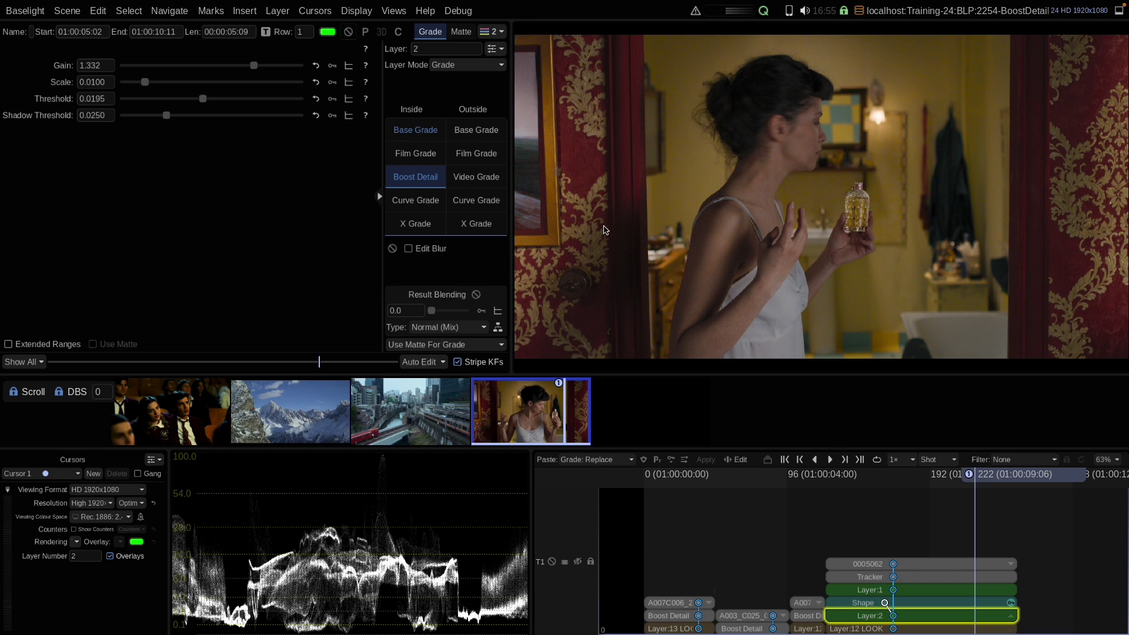
# - Set the bottle layer's Result Blending to 30.7 and compare it against the bypassed grade
pyautogui.moveTo(432, 315); pyautogui.dragTo(446, 318)
pyautogui.click(349, 32)
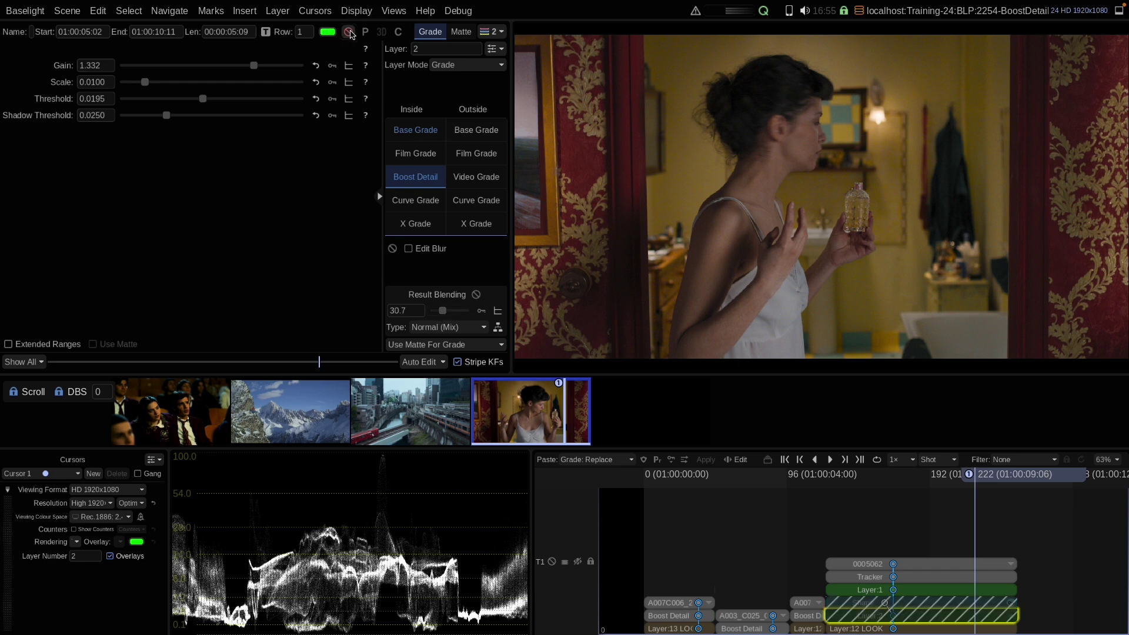
pyautogui.click(349, 33)
pyautogui.press('Up')
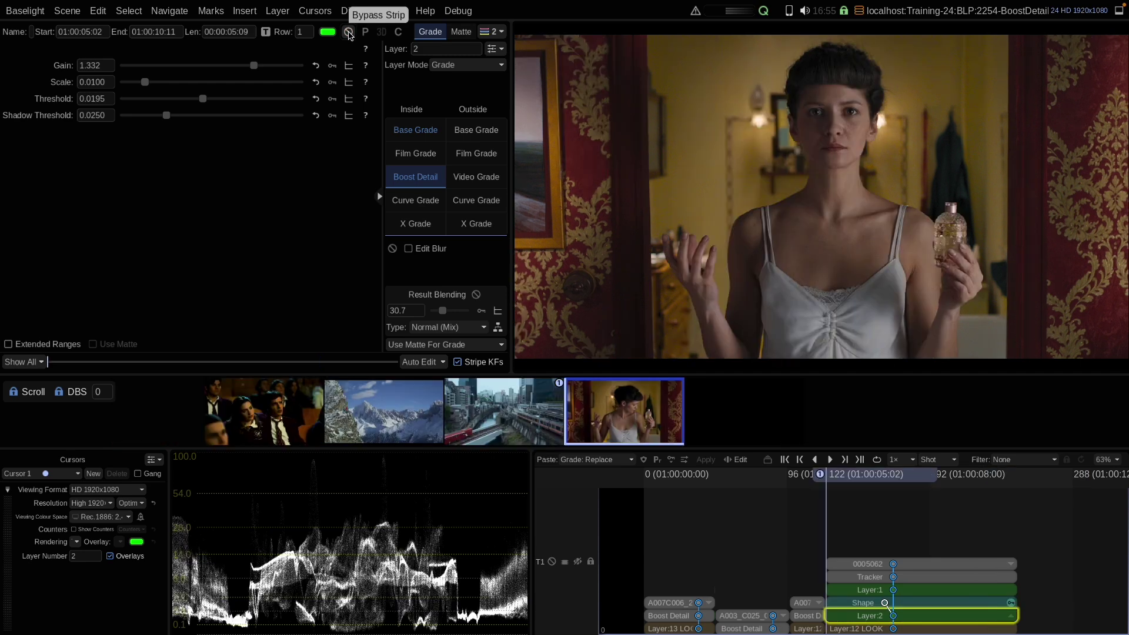
pyautogui.click(349, 32)
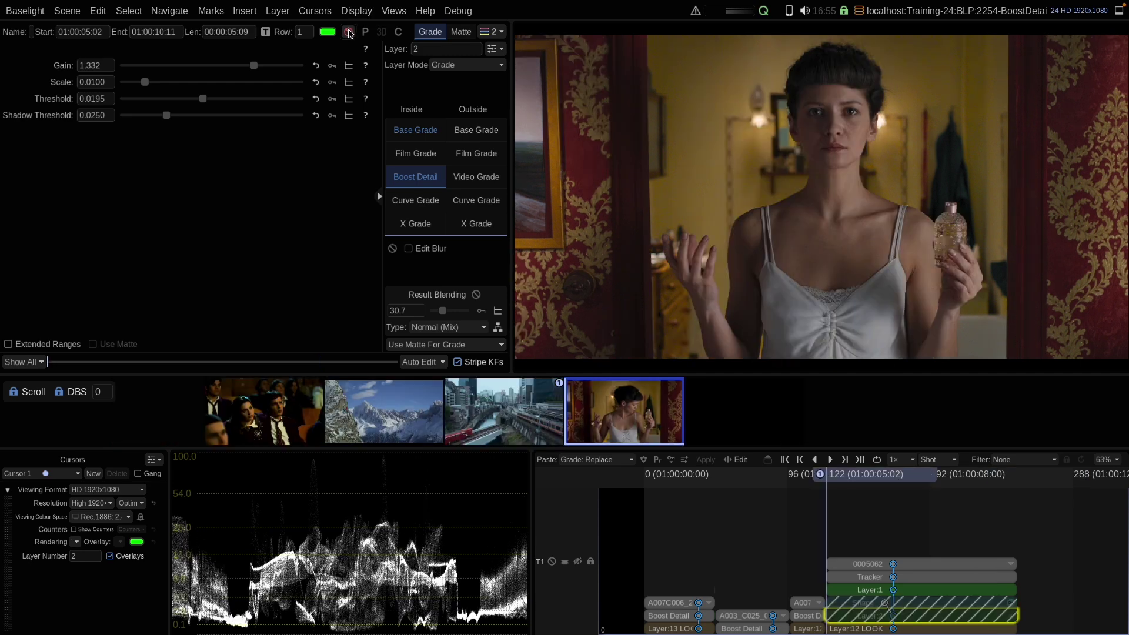
pyautogui.click(349, 33)
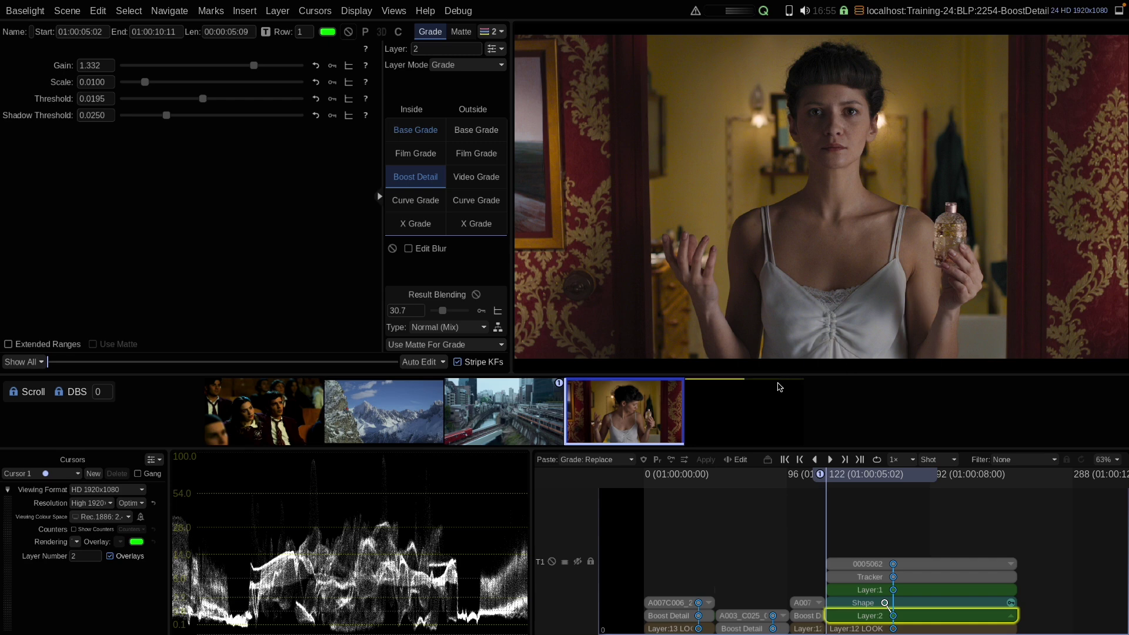
# - On the classroom shot, delete the old Boost Detail layer and insert a new empty layer
pyautogui.press('Up')
pyautogui.press('Up')
pyautogui.press('Up')
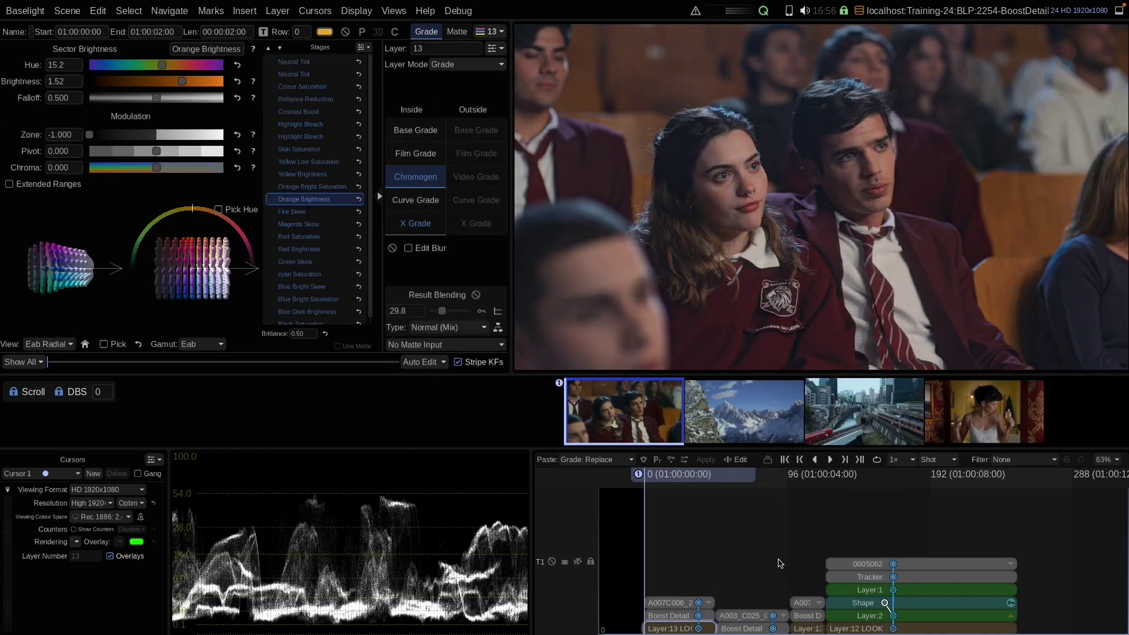
pyautogui.click(672, 618)
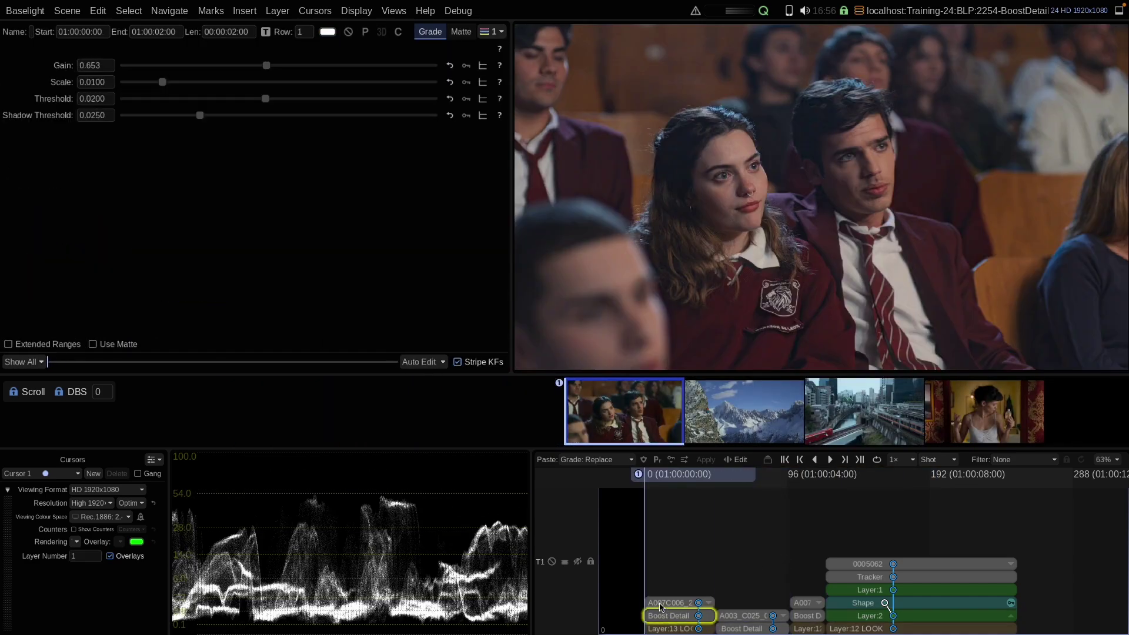
pyautogui.press('Delete')
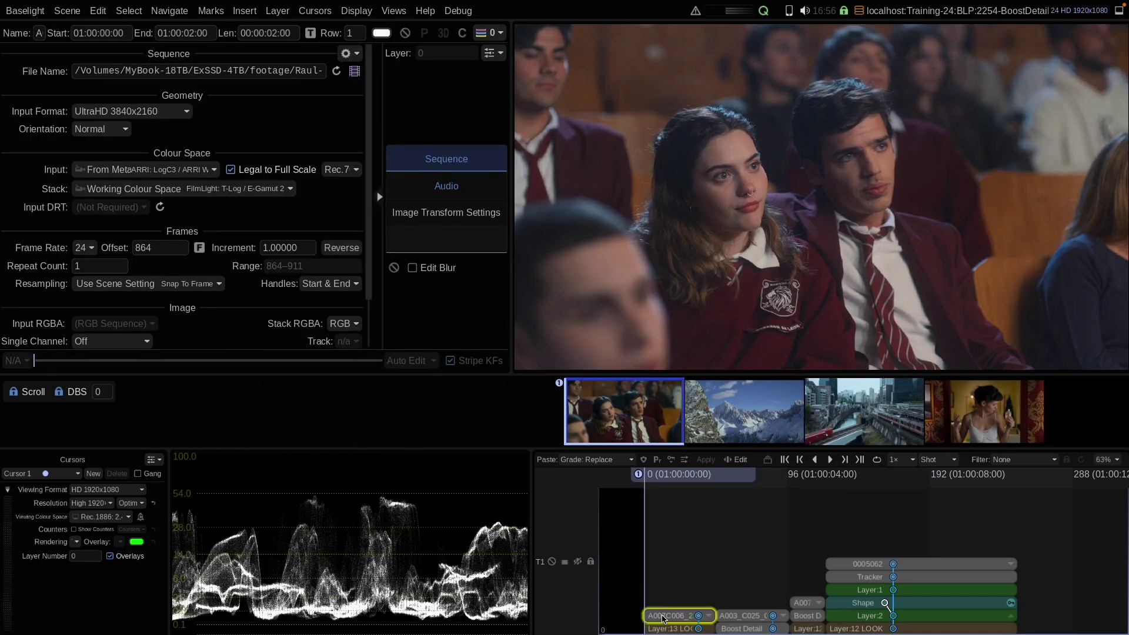
pyautogui.press('Insert')
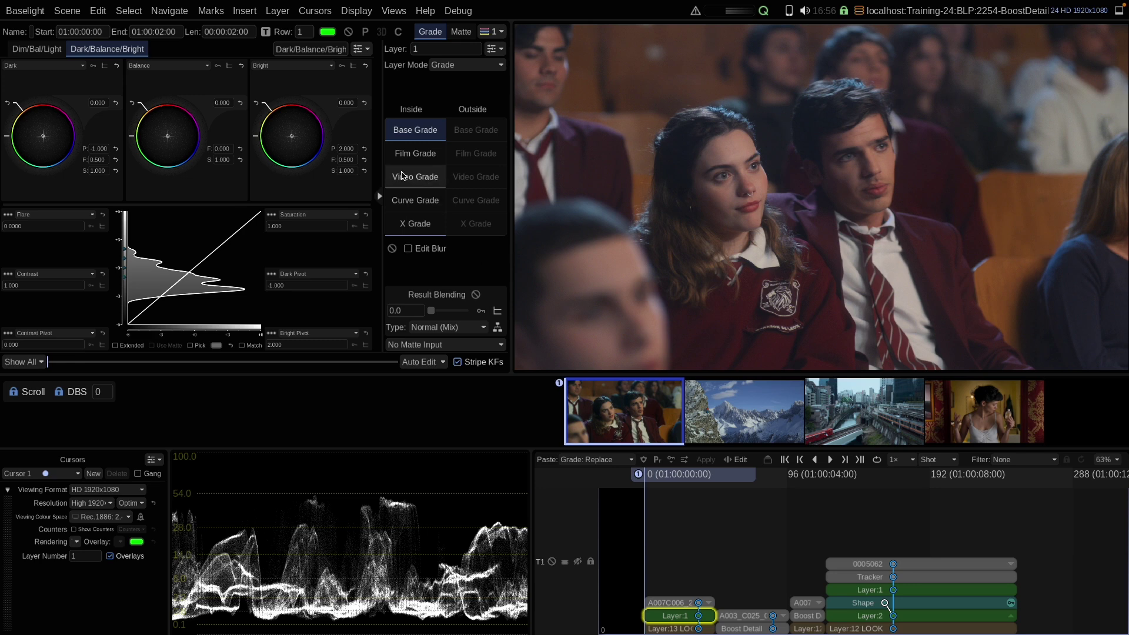
# - Make the new layer's inside operator a Boost Detail with Gain 0.691, then compare it switched off
pyautogui.rightClick(403, 177)
pyautogui.moveTo(485, 203)
pyautogui.click(635, 288)
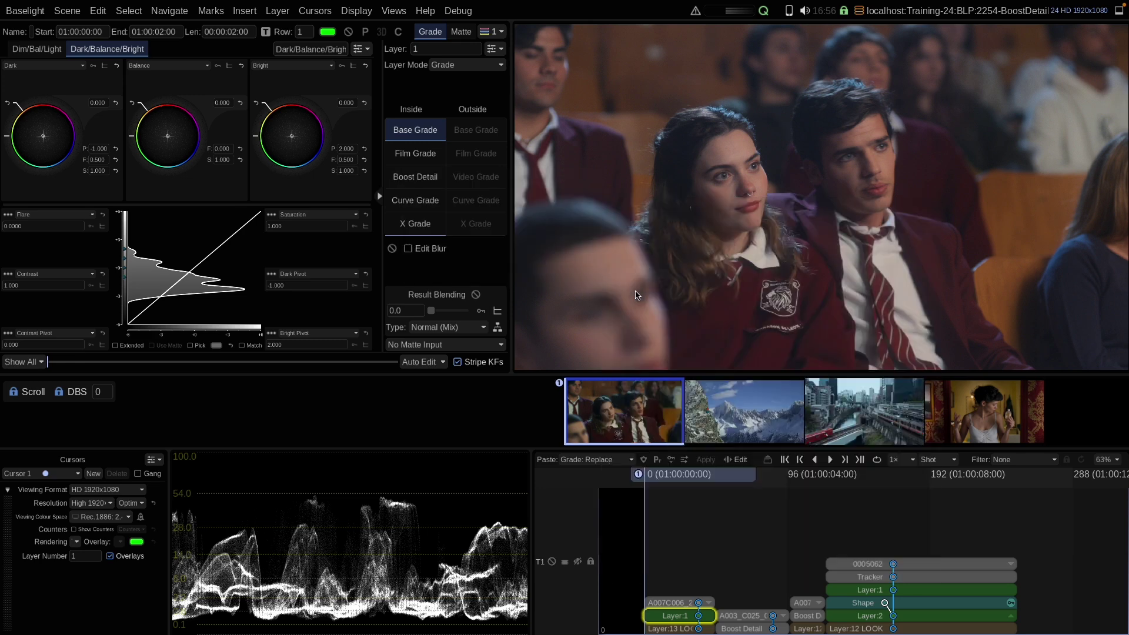
pyautogui.click(417, 179)
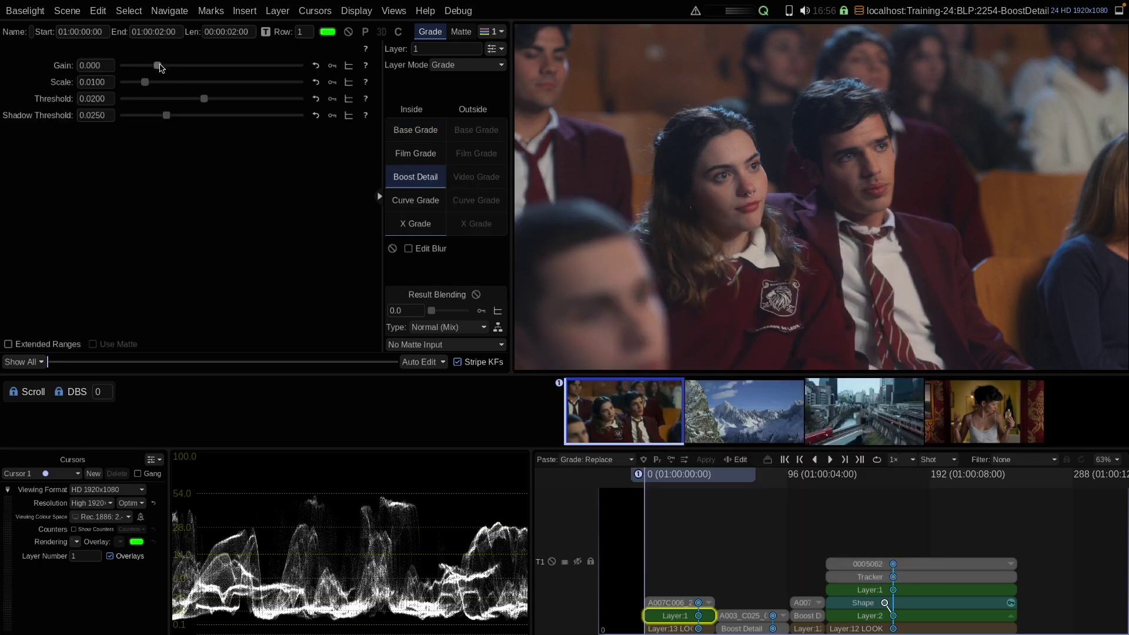
pyautogui.moveTo(160, 67); pyautogui.dragTo(211, 74)
pyautogui.click(349, 32)
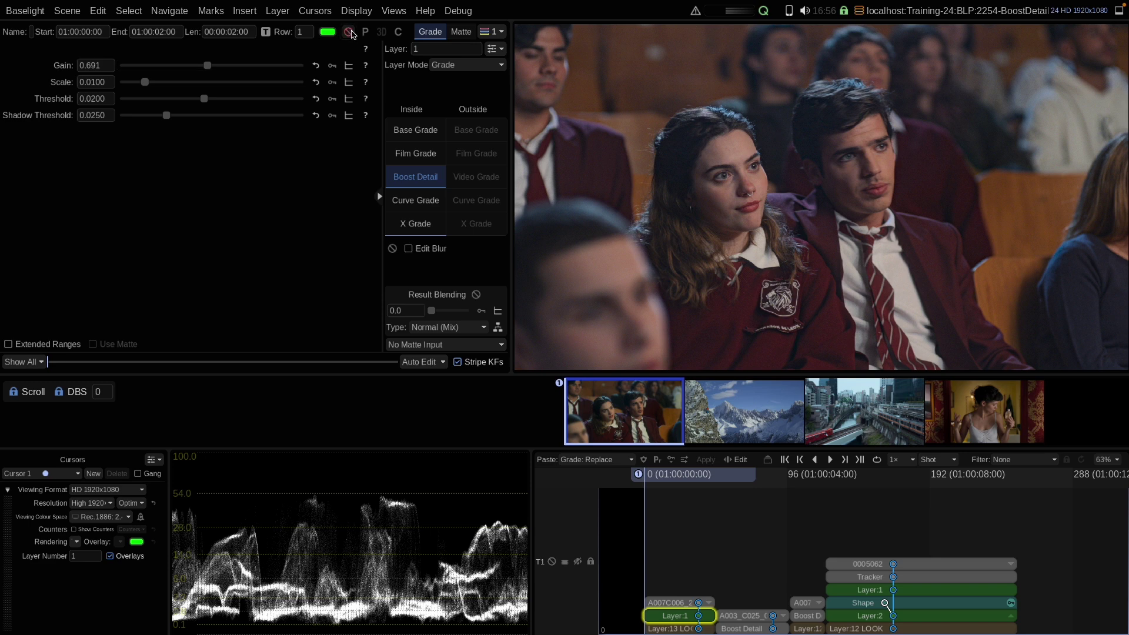
# - Re-enable the layer and draw an ellipse matte over the students' faces, feathered to radius 61.56
pyautogui.click(350, 32)
pyautogui.press('s')
pyautogui.moveTo(770, 180)
pyautogui.mouseDown()
pyautogui.moveTo(853, 218)
pyautogui.moveTo(778, 187)
pyautogui.moveTo(803, 188)
pyautogui.mouseUp()
pyautogui.moveTo(111, 180); pyautogui.dragTo(215, 187)
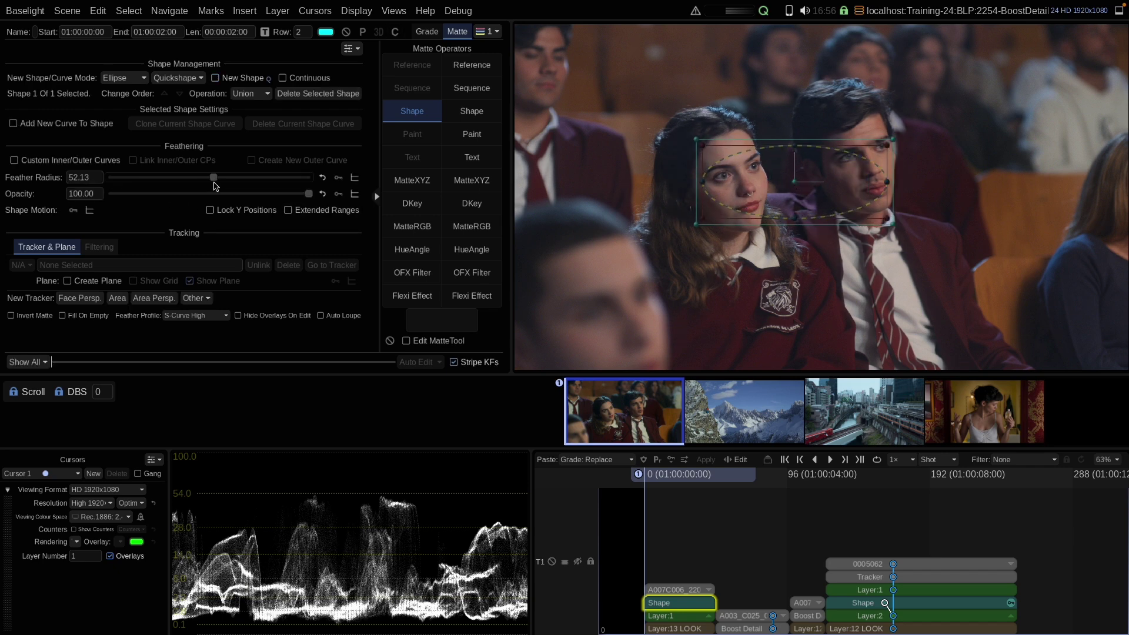
pyautogui.press('h')
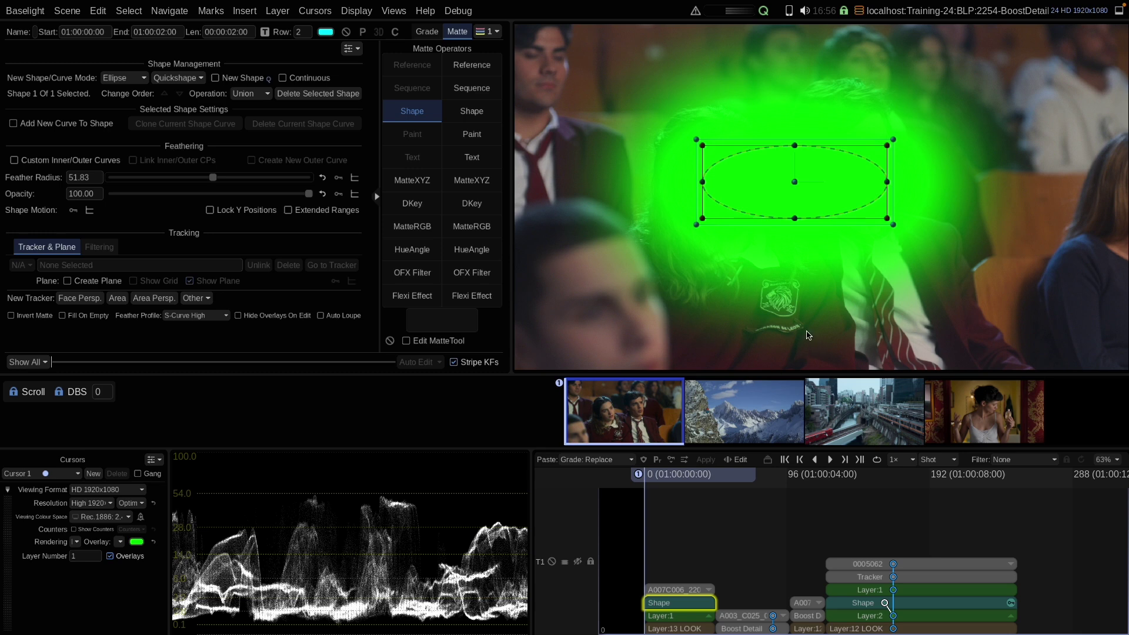
pyautogui.moveTo(213, 178); pyautogui.dragTo(233, 184)
# - Hide the matte overlay and change the Outside Video Grade operator to Boost Detail
pyautogui.press('h')
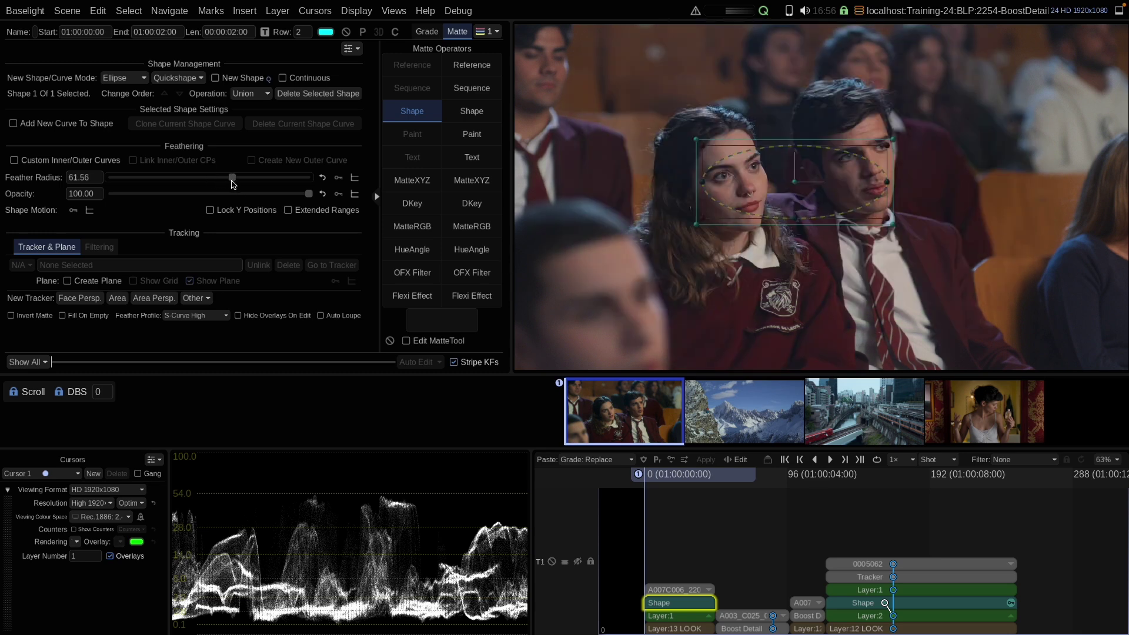
pyautogui.click(671, 621)
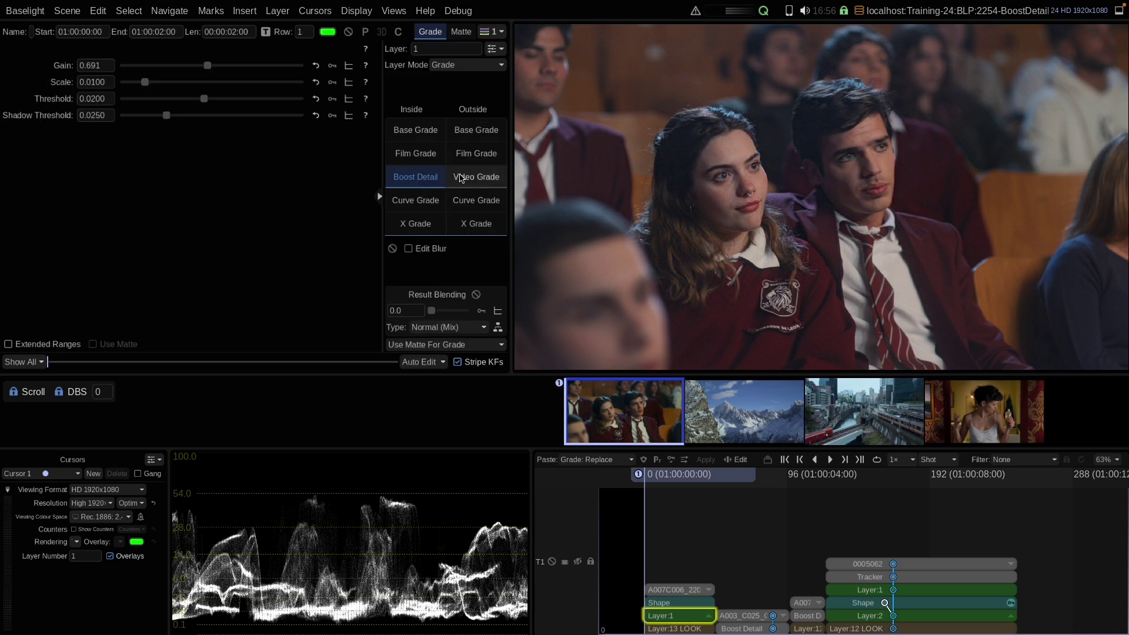
pyautogui.rightClick(467, 178)
pyautogui.moveTo(530, 204)
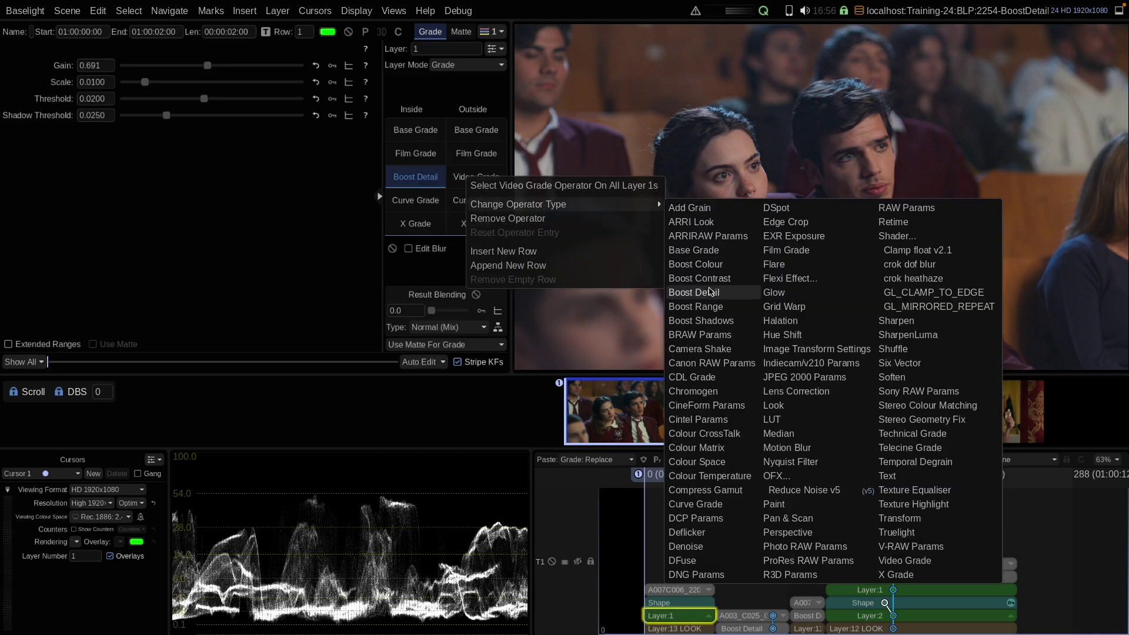
pyautogui.click(710, 294)
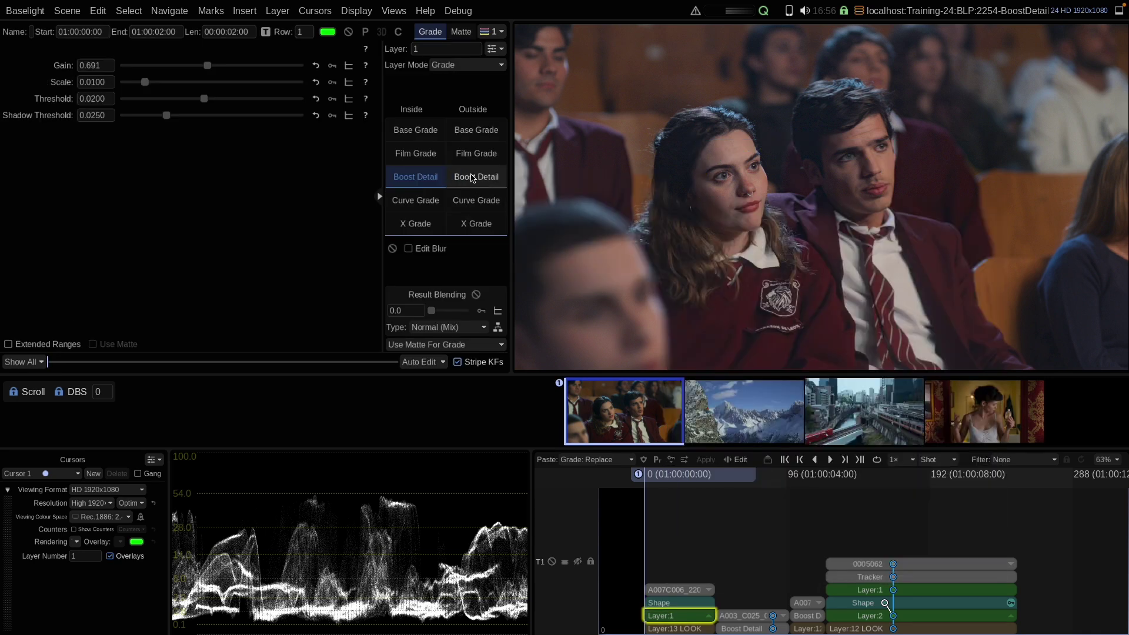
pyautogui.click(474, 178)
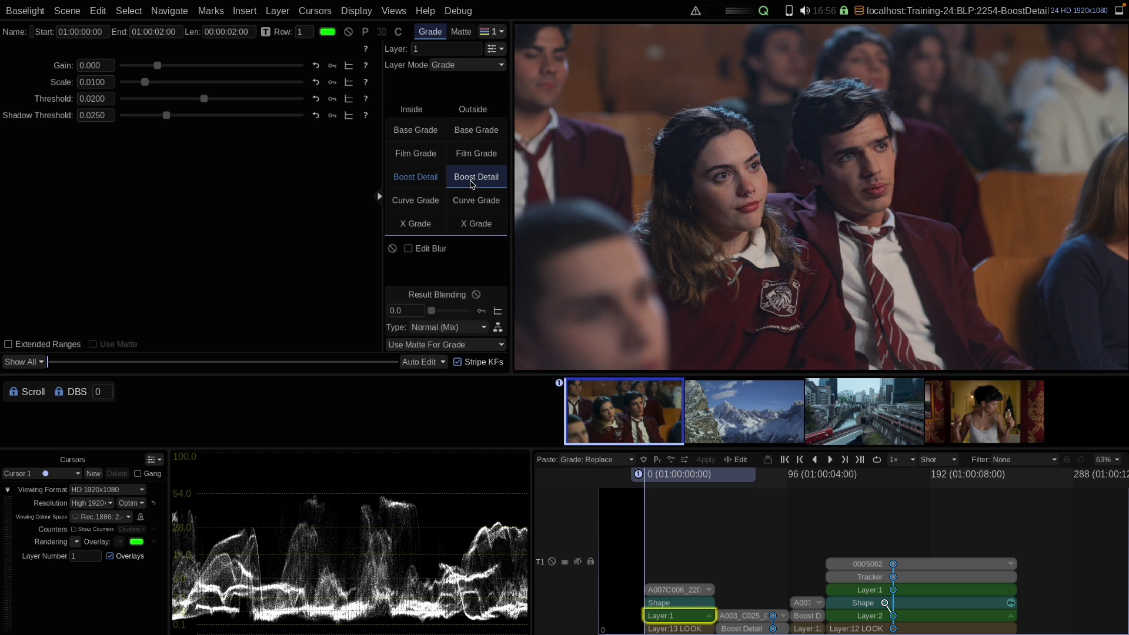
# - Set the outside Boost Detail Gain to -0.468, briefly testing with Extended Ranges enabled
pyautogui.moveTo(157, 65); pyautogui.dragTo(112, 72)
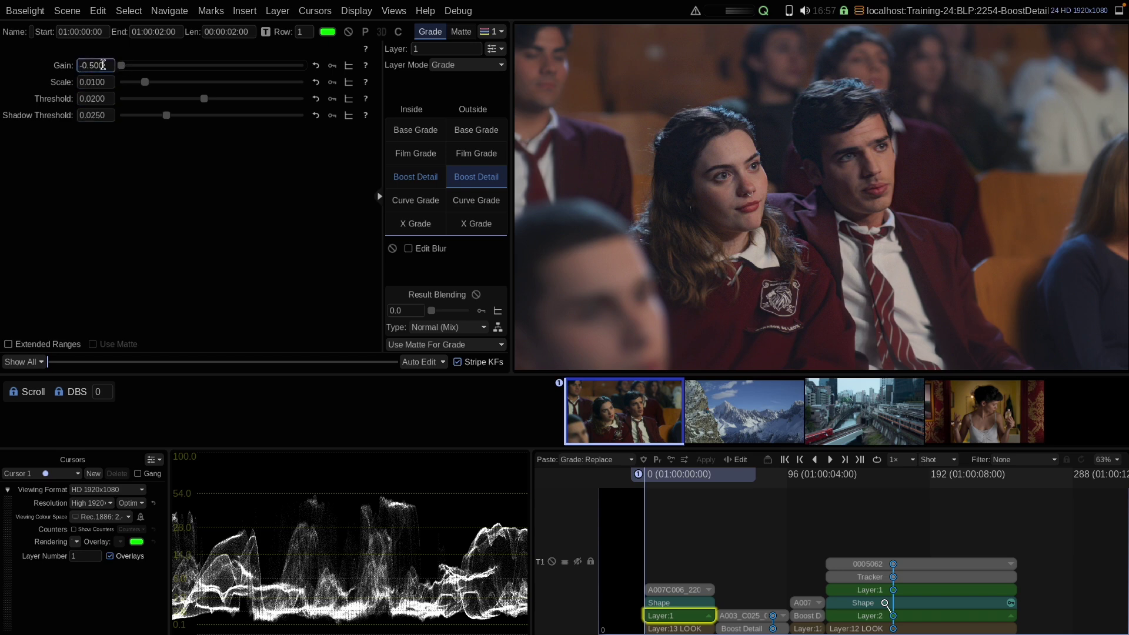
pyautogui.click(8, 344)
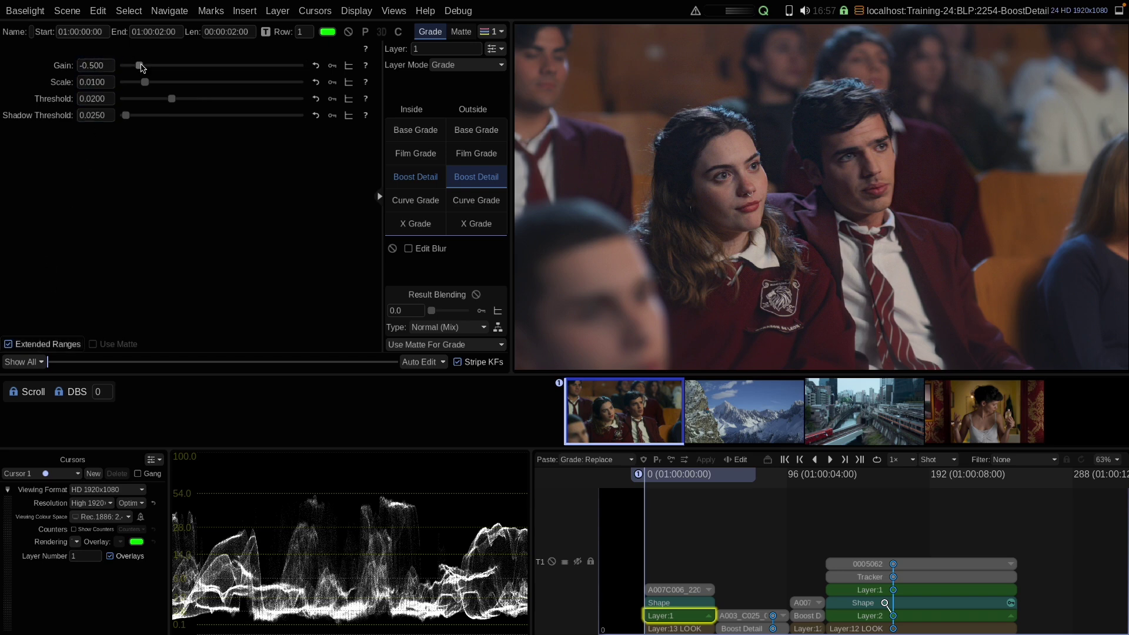
pyautogui.moveTo(144, 67)
pyautogui.mouseDown()
pyautogui.moveTo(97, 69)
pyautogui.moveTo(142, 73)
pyautogui.mouseUp()
pyautogui.click(31, 346)
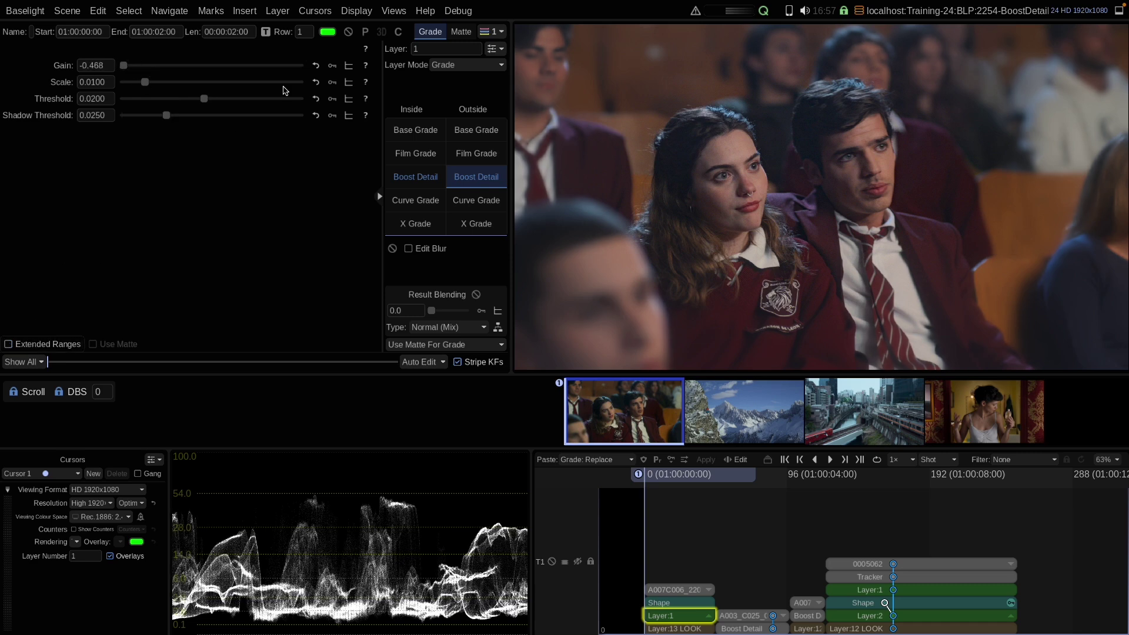
# - Compare the outside softening and the whole face-shape layer by toggling each off and on twice
pyautogui.click(392, 249)
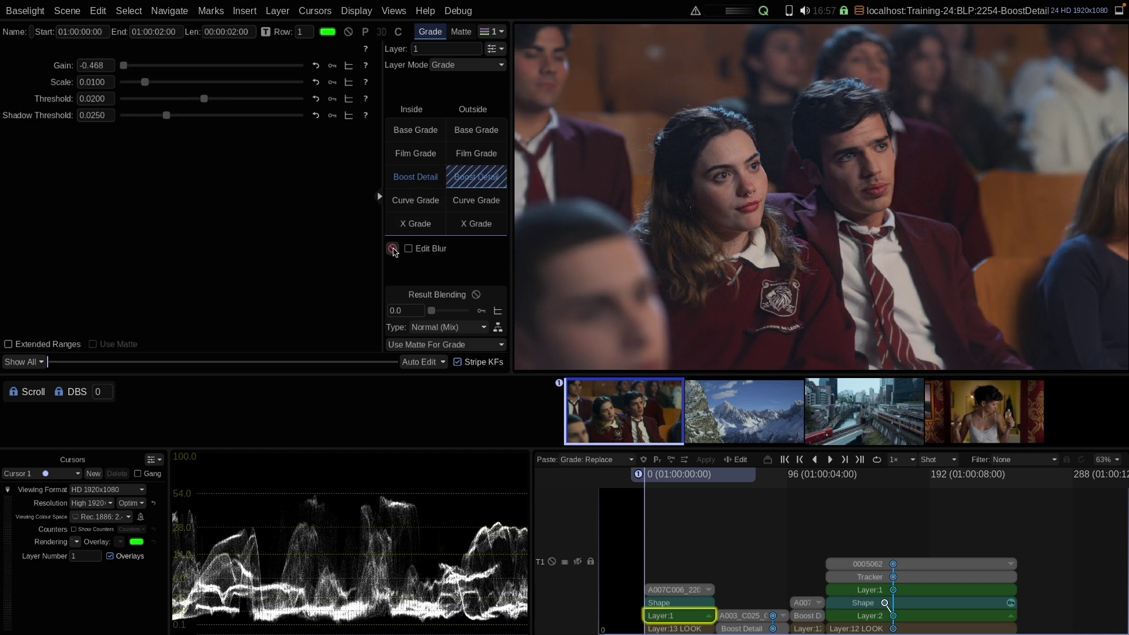
pyautogui.click(393, 249)
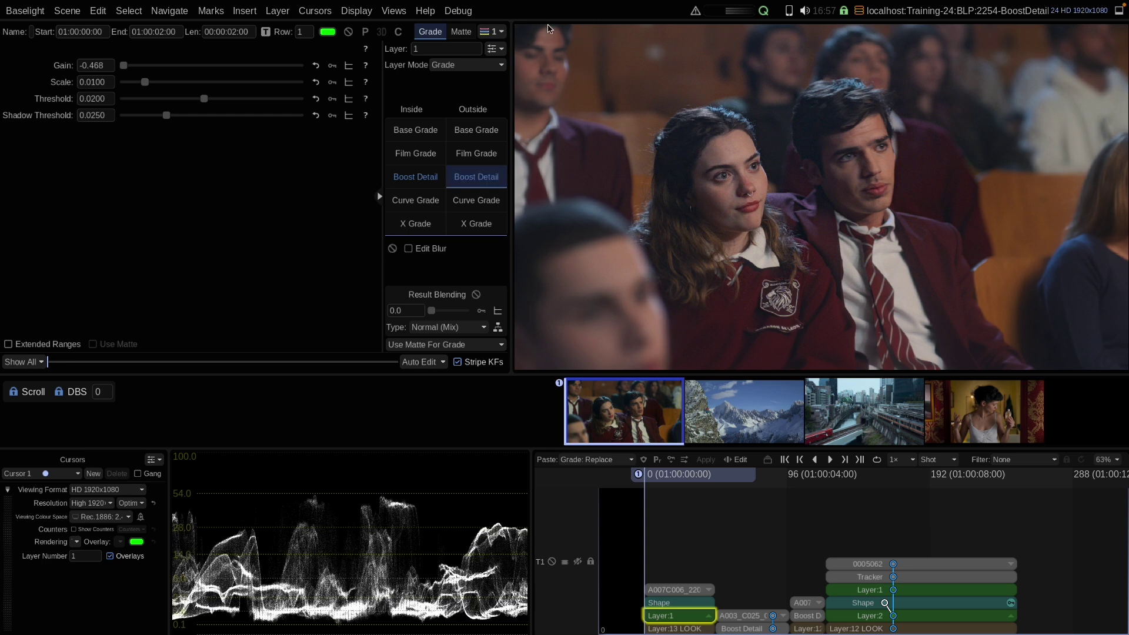
pyautogui.click(393, 249)
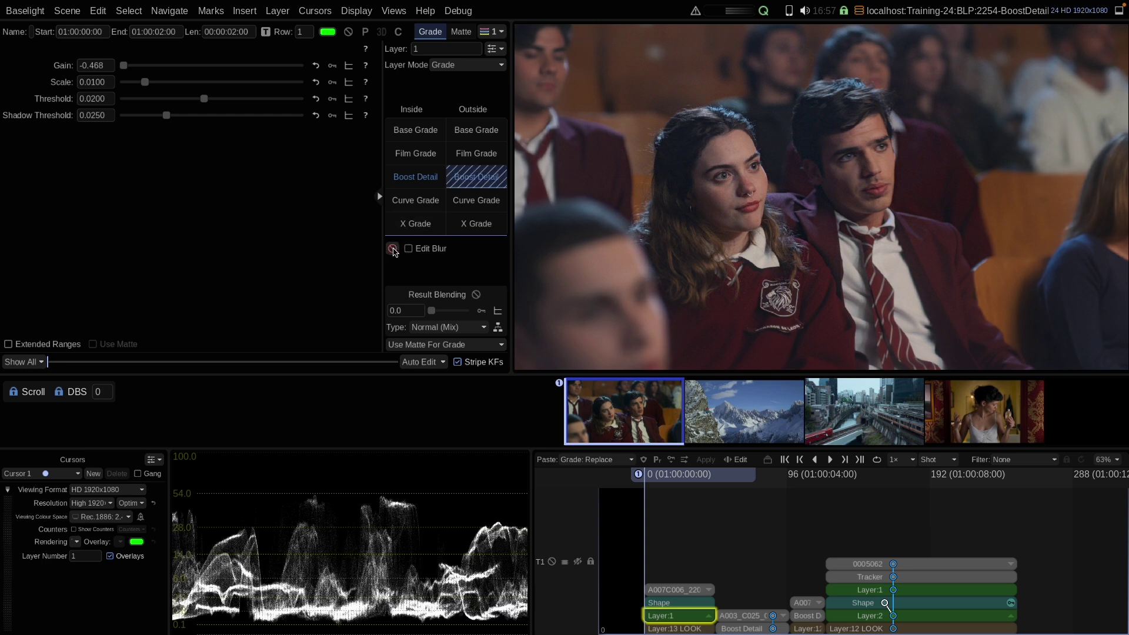
pyautogui.click(393, 249)
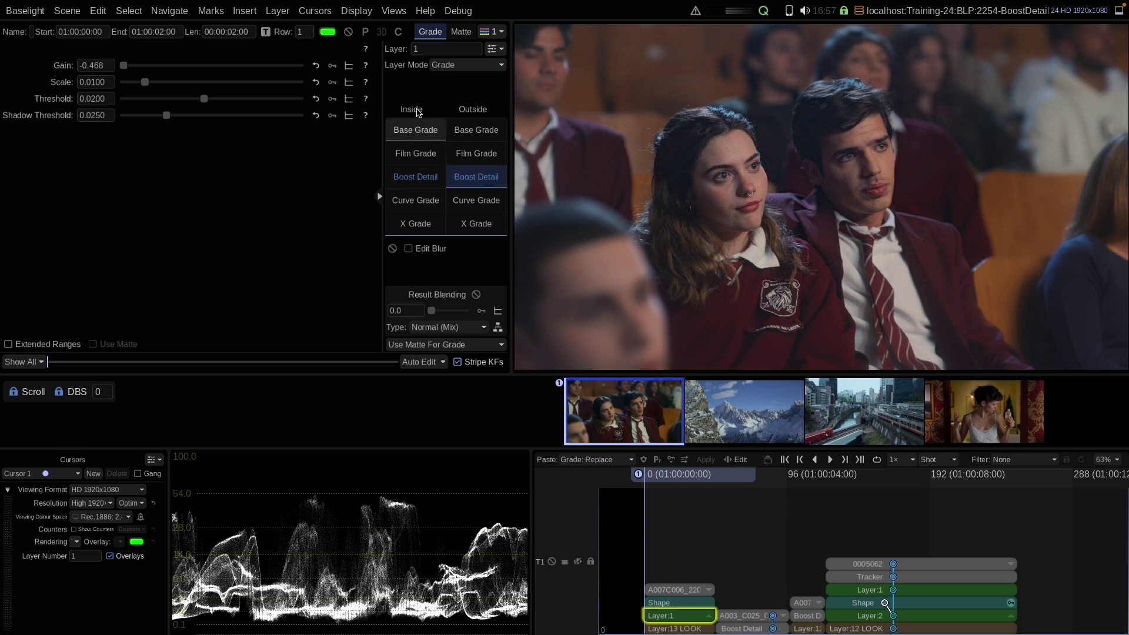
pyautogui.click(348, 32)
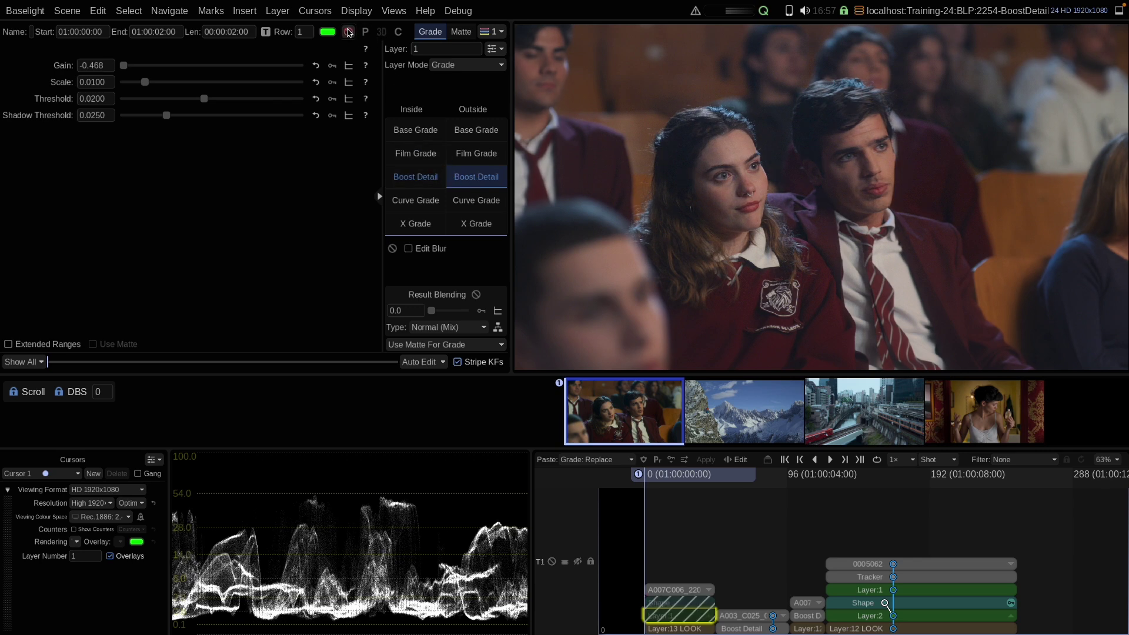
pyautogui.click(349, 32)
pyautogui.click(348, 33)
pyautogui.click(348, 33)
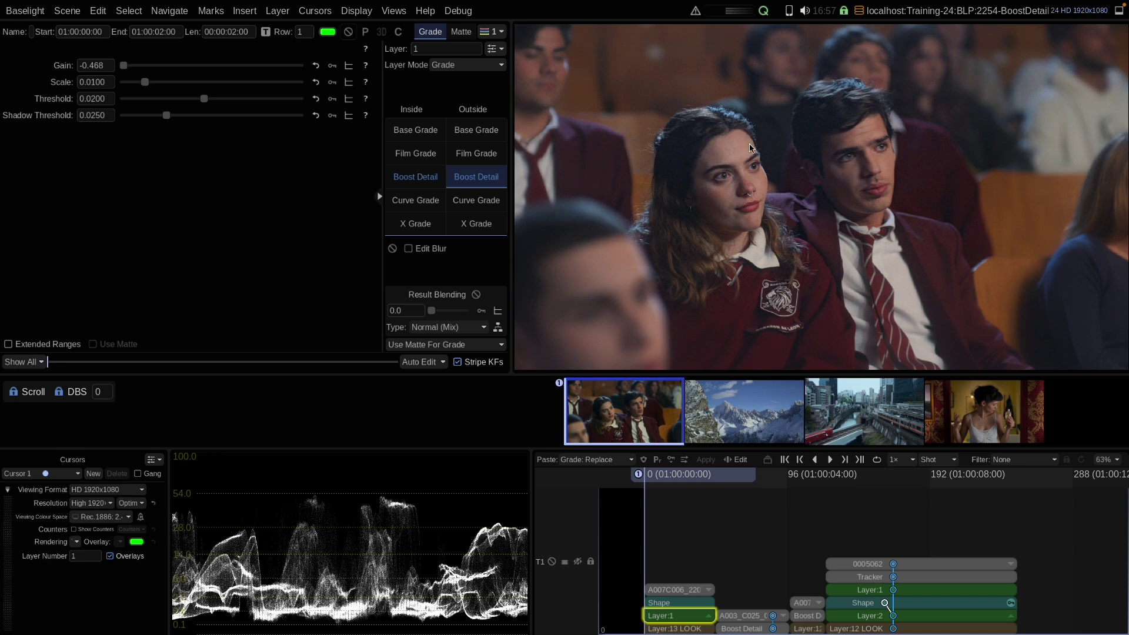
# - Lower the inside Boost Detail Gain to 0.496 and compare with the layer disabled
pyautogui.click(416, 179)
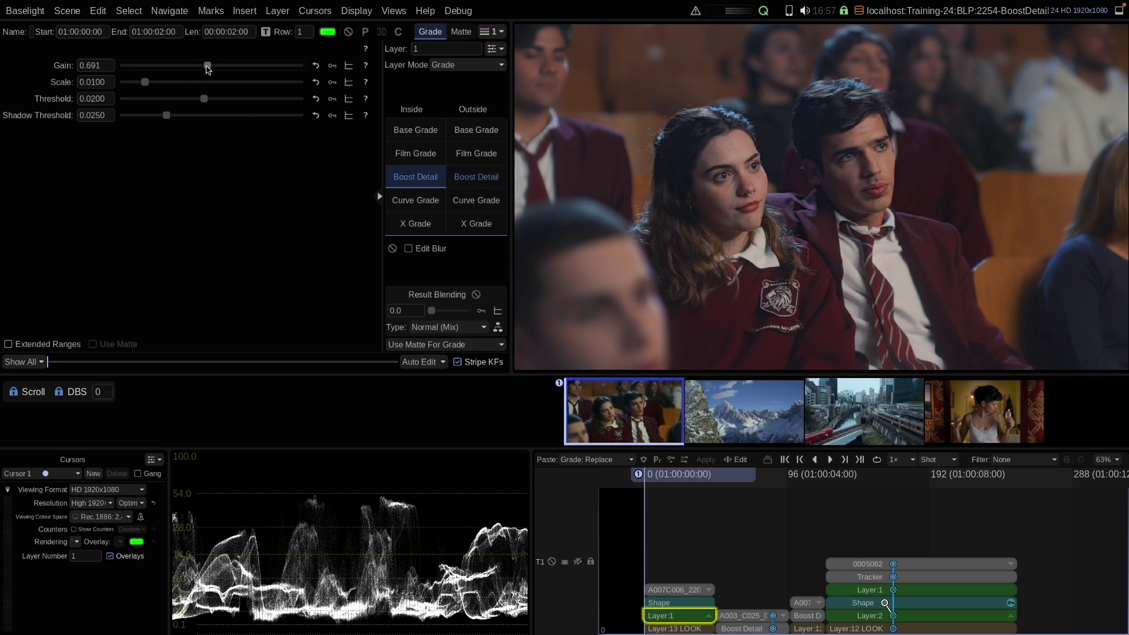
pyautogui.moveTo(207, 66); pyautogui.dragTo(193, 71)
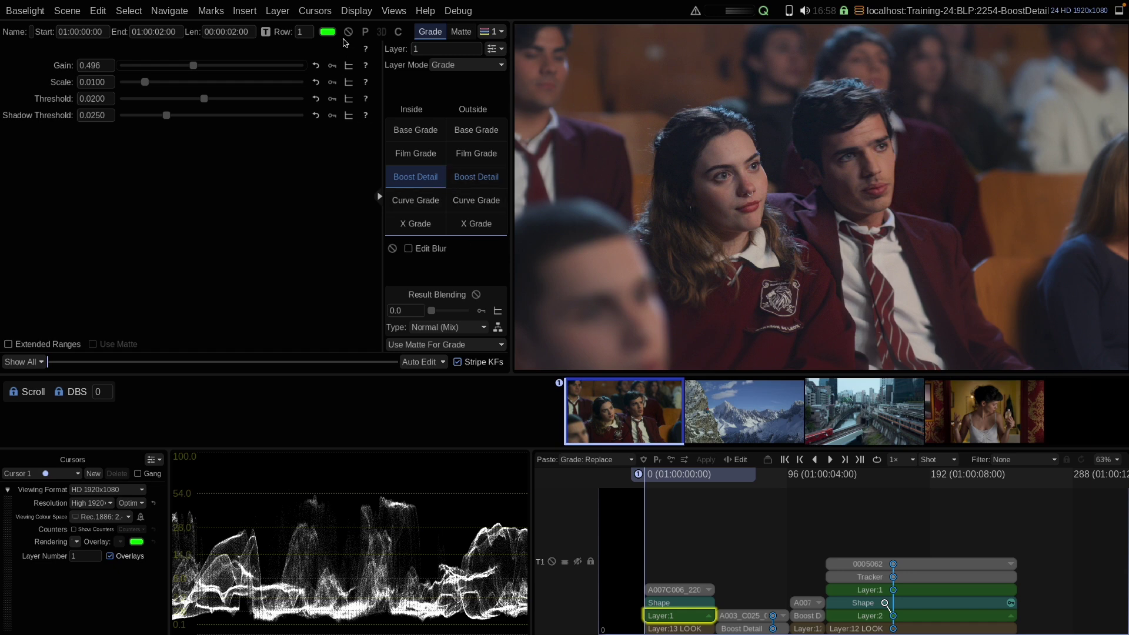
pyautogui.click(349, 32)
pyautogui.click(349, 32)
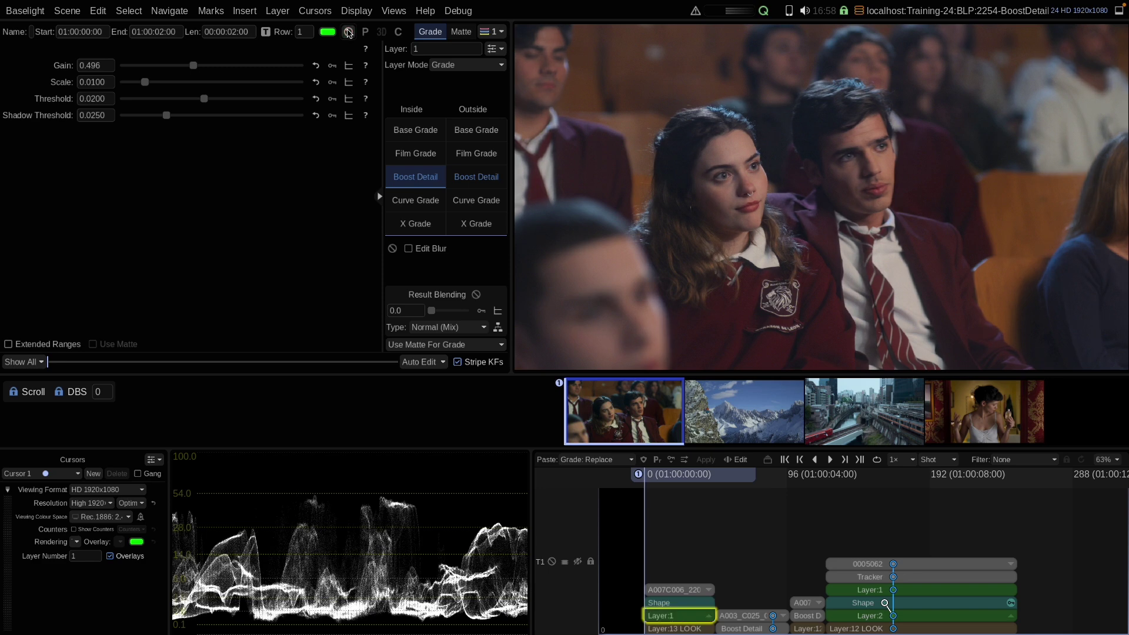